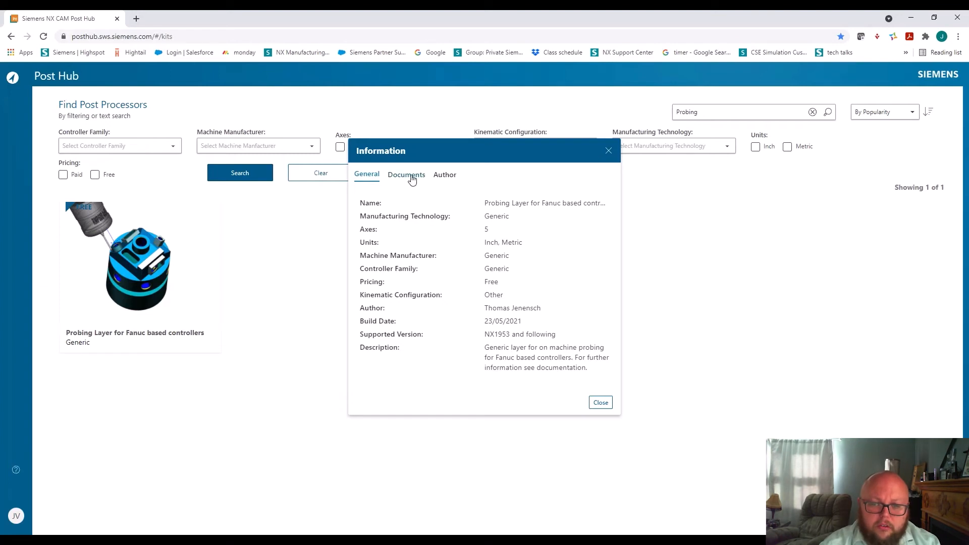
Review the documents and author details of the Probing Layer for Fanuc based controllers, and close its information
left_click(408, 175)
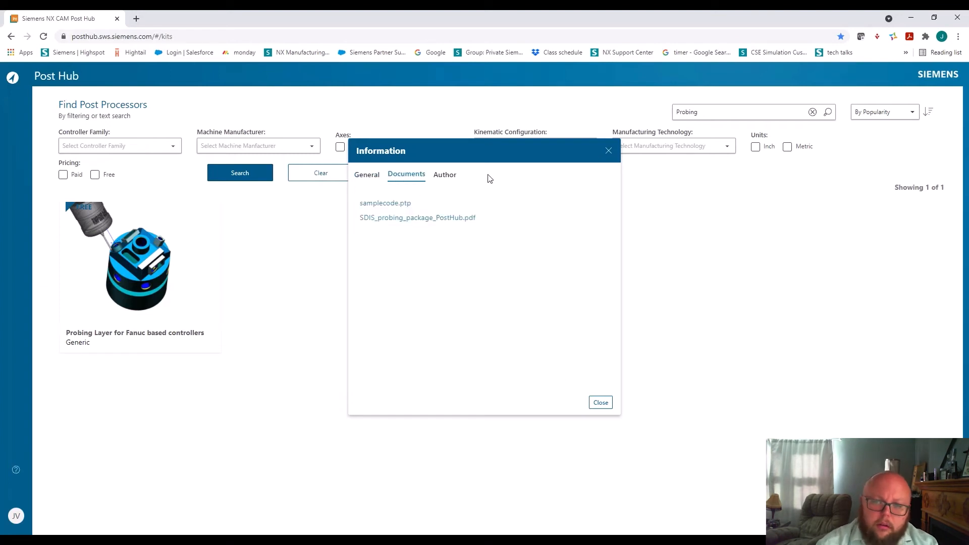
left_click(446, 175)
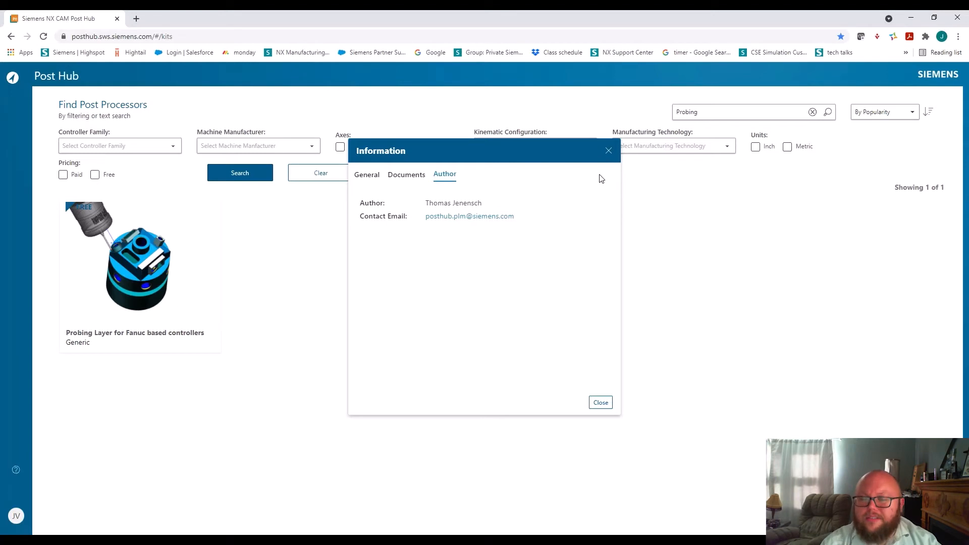
left_click(609, 150)
Download the Probing Layer for Fanuc based controllers and open its SDIS_probing_package_PostHub folder
mouse_move(216, 323)
left_click(137, 277)
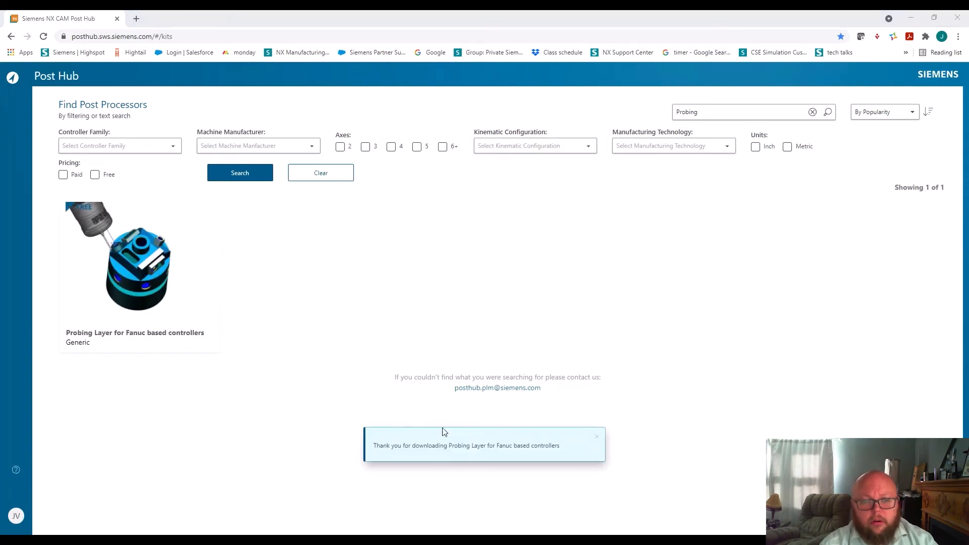
left_click_drag(968, 65, 454, 89)
double_click(313, 204)
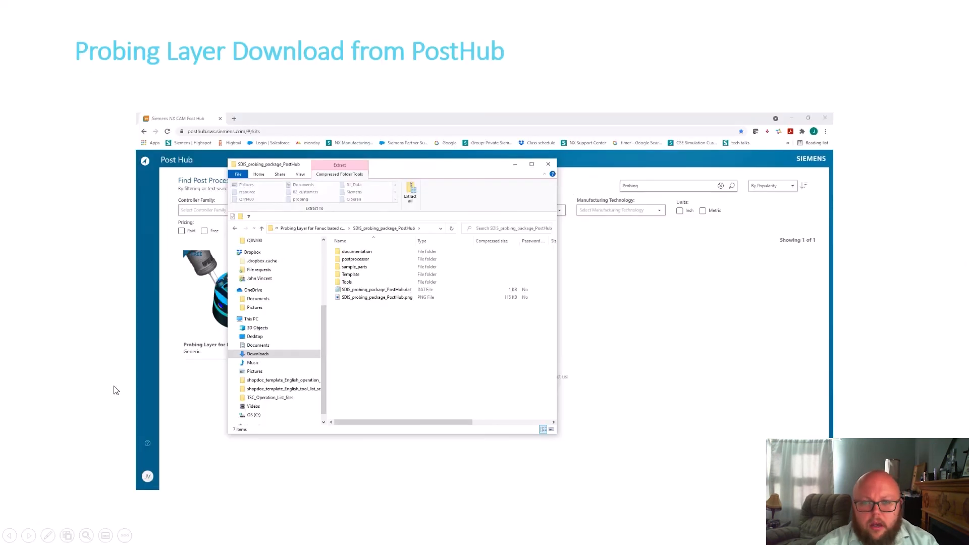
left_click(114, 451)
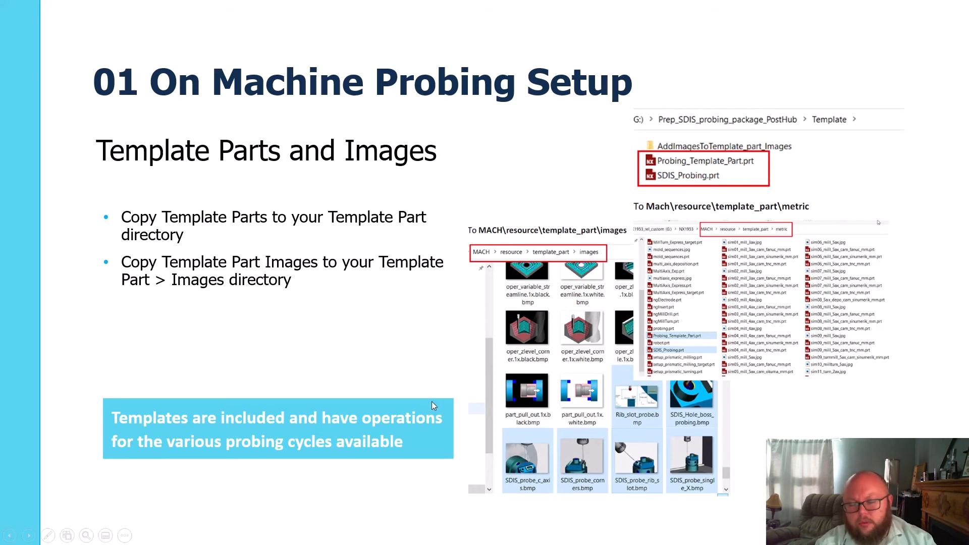
left_click(464, 399)
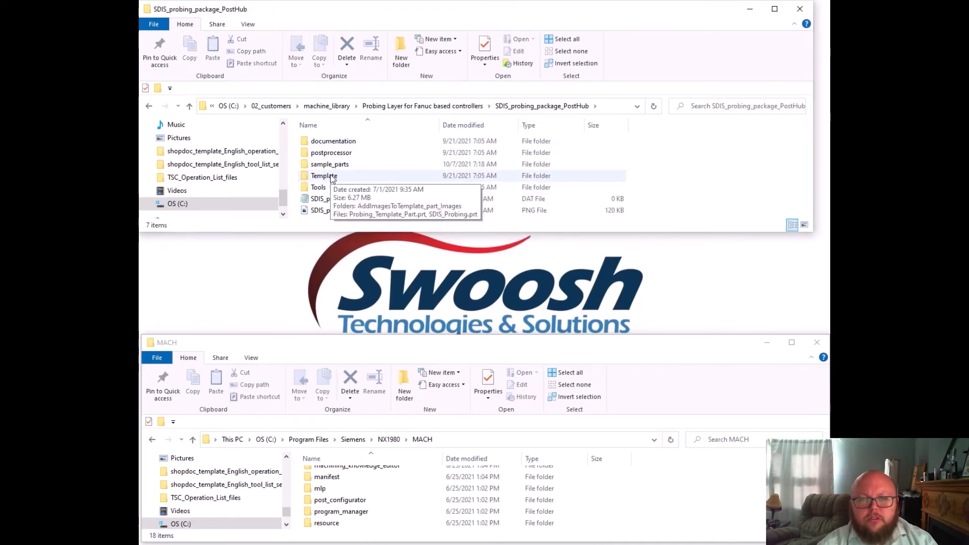
Open the package's Template folder and select Probing_Template_Part.prt and SDIS_Probing.prt
double_click(323, 175)
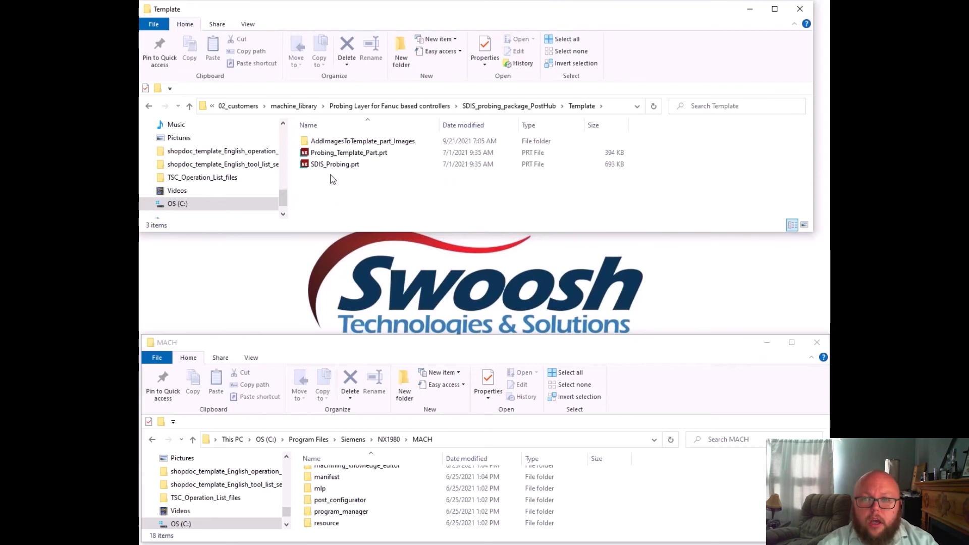
left_click(334, 154)
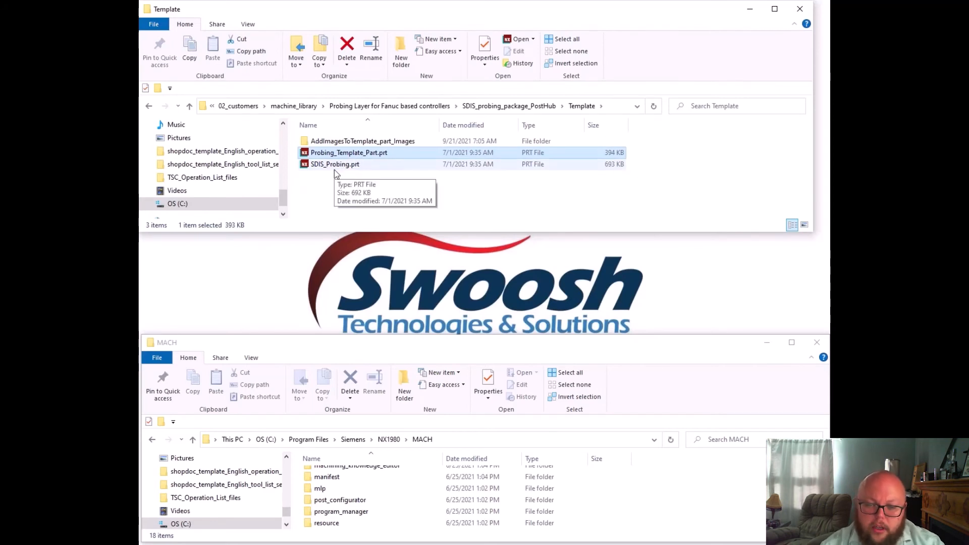
left_click(353, 164, "shift")
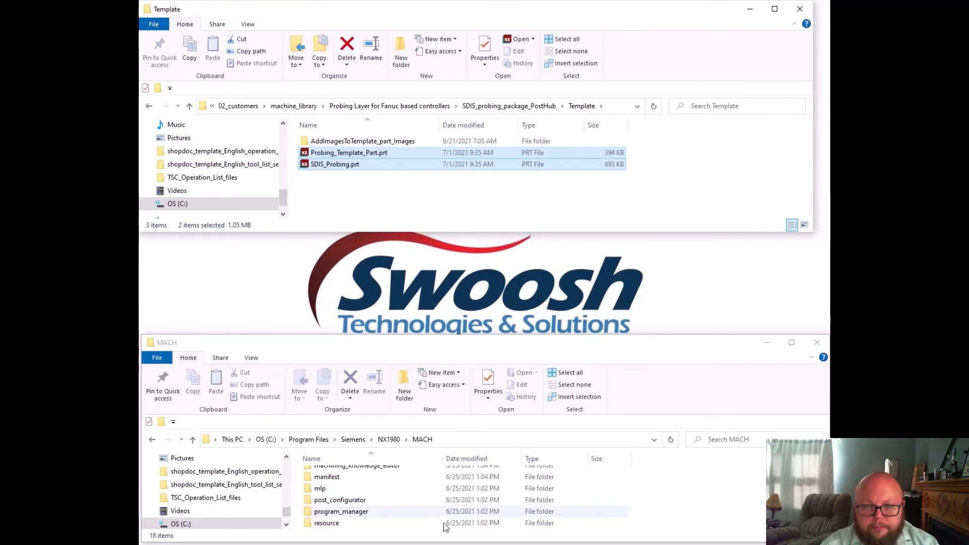
In the NX1980 MACH folder window, open the destination folder resource\template_part\metric
left_click(635, 493)
scroll(378, 485, "down", 1)
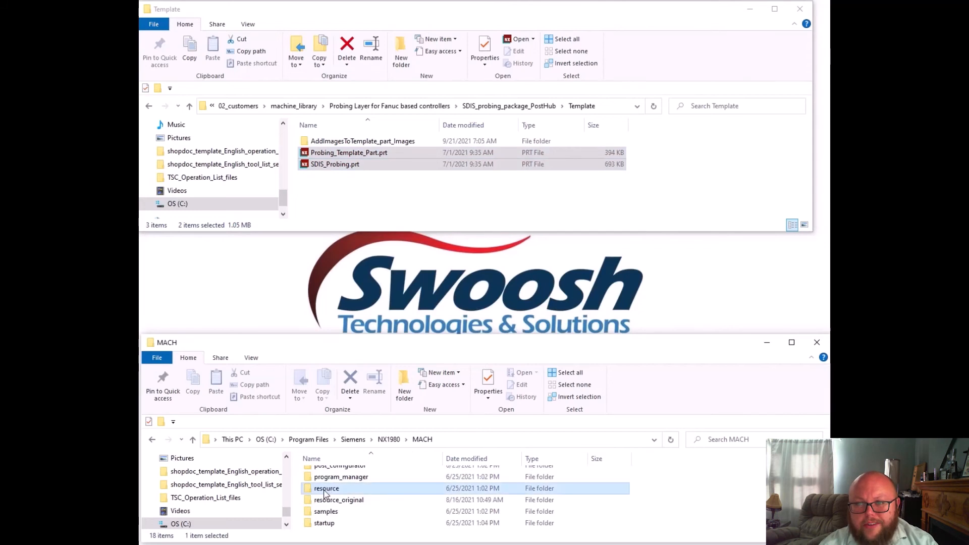
double_click(376, 490)
scroll(396, 520, "down", 4)
scroll(396, 517, "down", 2)
left_click(323, 480)
double_click(323, 480)
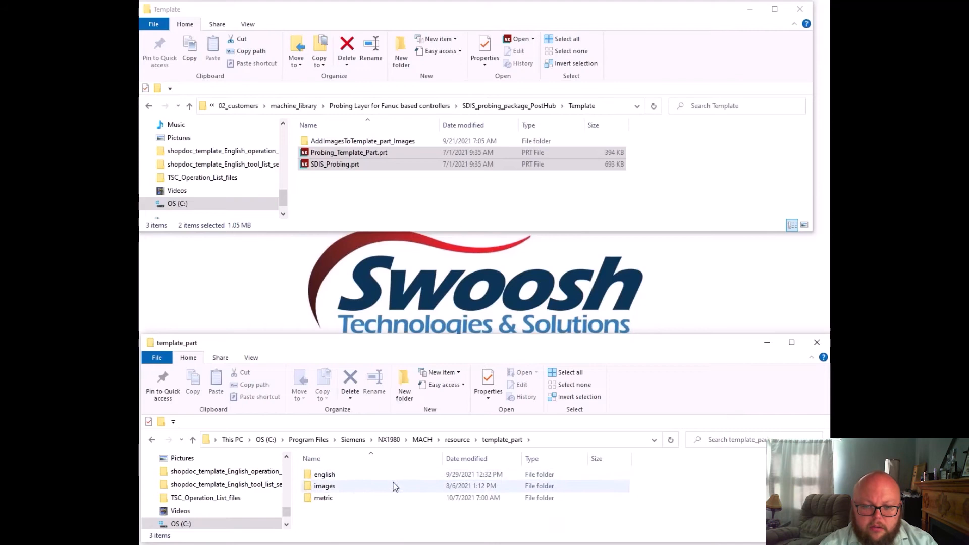
double_click(324, 498)
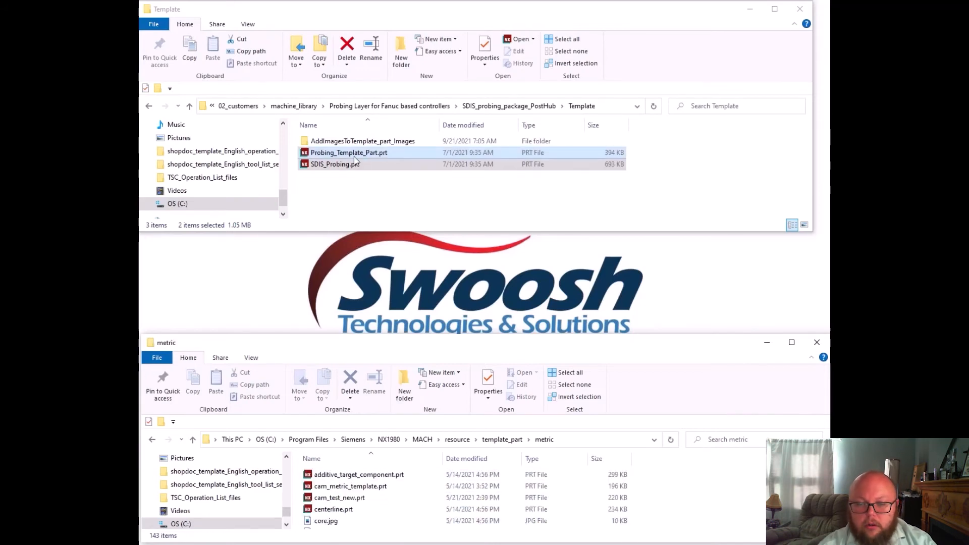
left_click_drag(355, 161, 341, 199)
right_click_drag(340, 200, 347, 196)
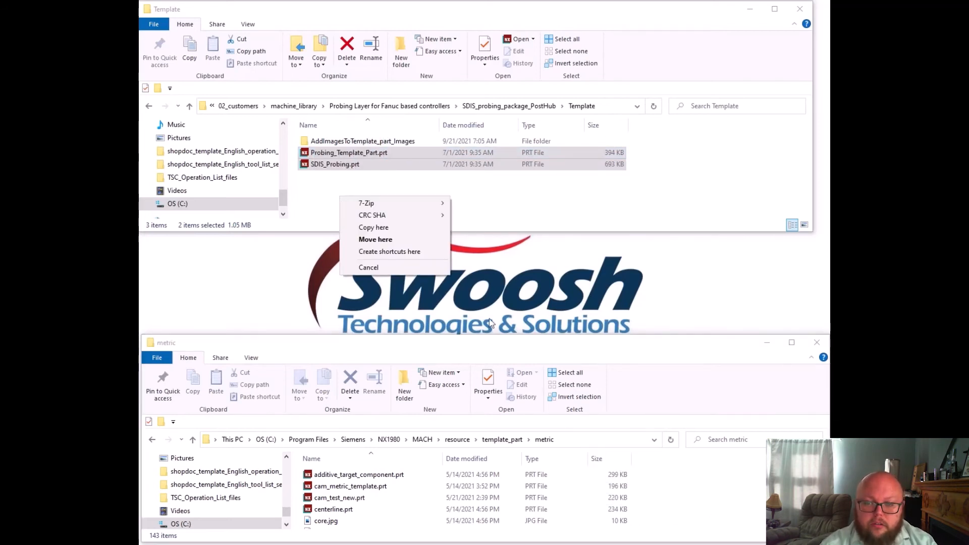
left_click(770, 155)
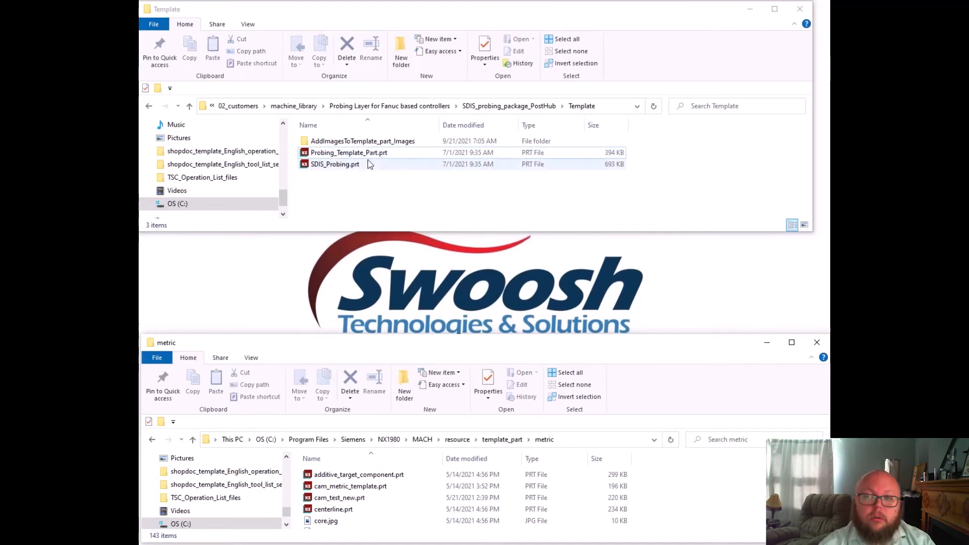
Open the AddImagesToTemplate_part_Images folder in Template and look through its probing images
double_click(390, 144)
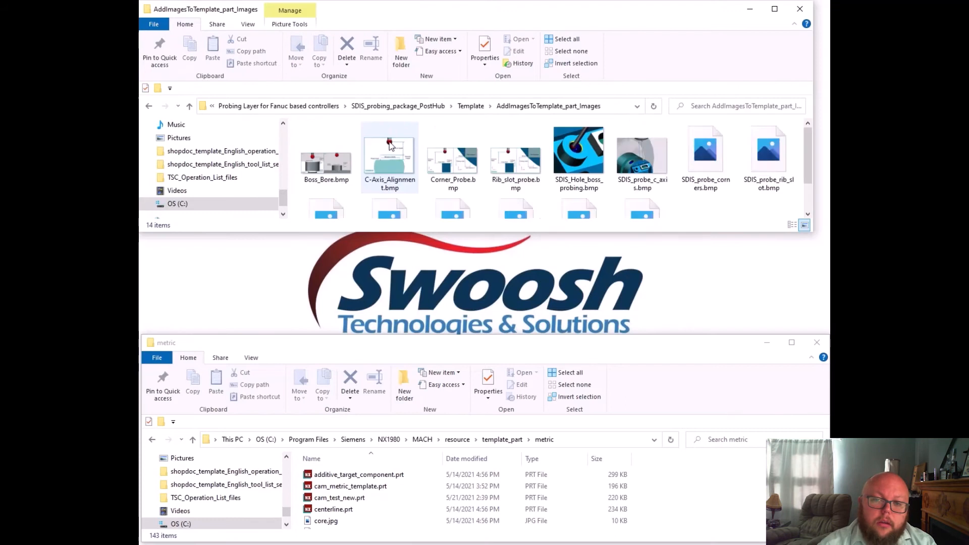
scroll(737, 192, "down", 1)
scroll(738, 189, "up", 1)
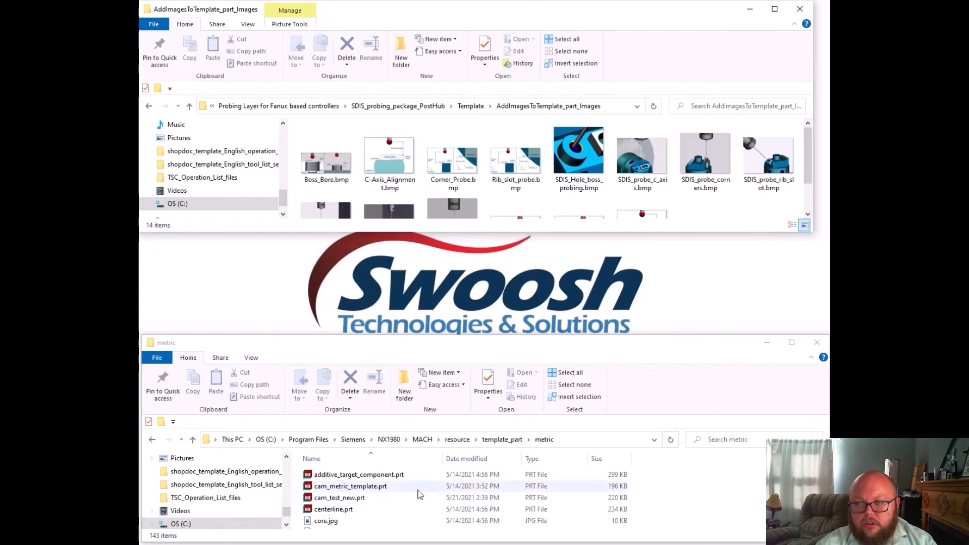
Look through the metric template folder and switch that window to the template_part\images folder
left_click(415, 450)
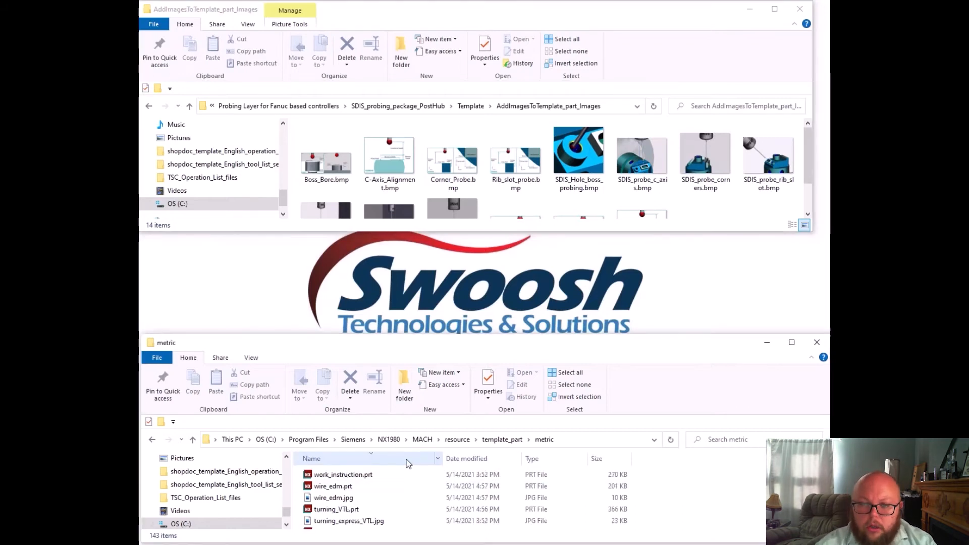
scroll(403, 472, "down", 1)
left_click(402, 474)
scroll(404, 499, "down", 10)
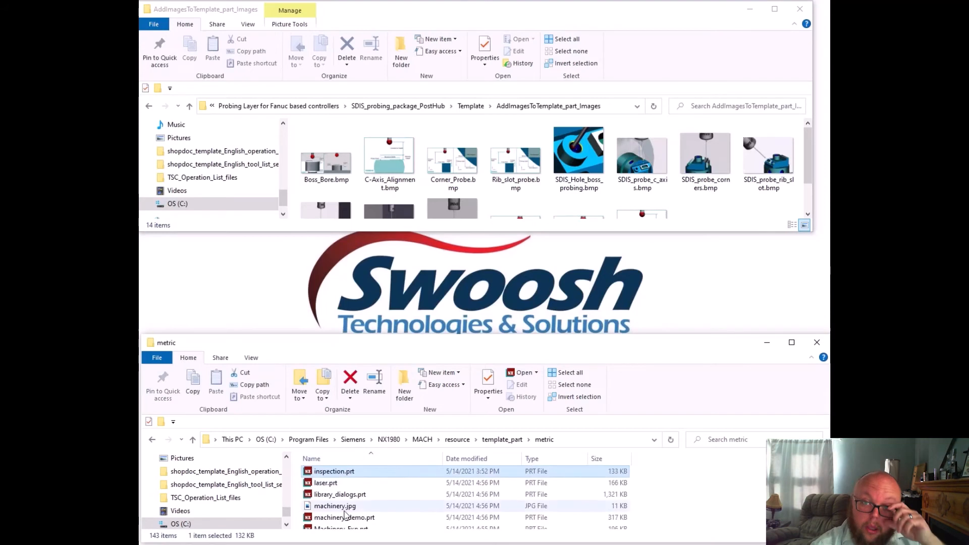
scroll(515, 498, "up", 15)
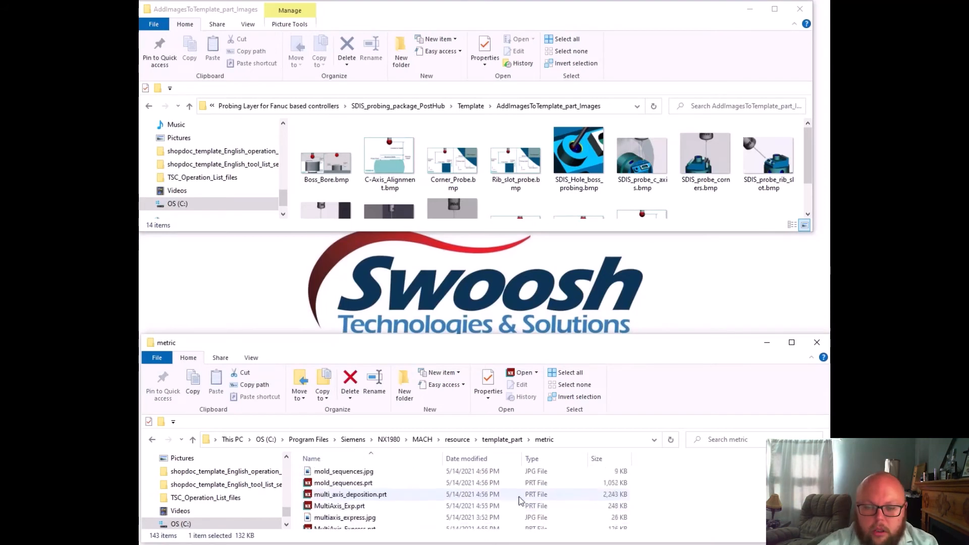
left_click(500, 444)
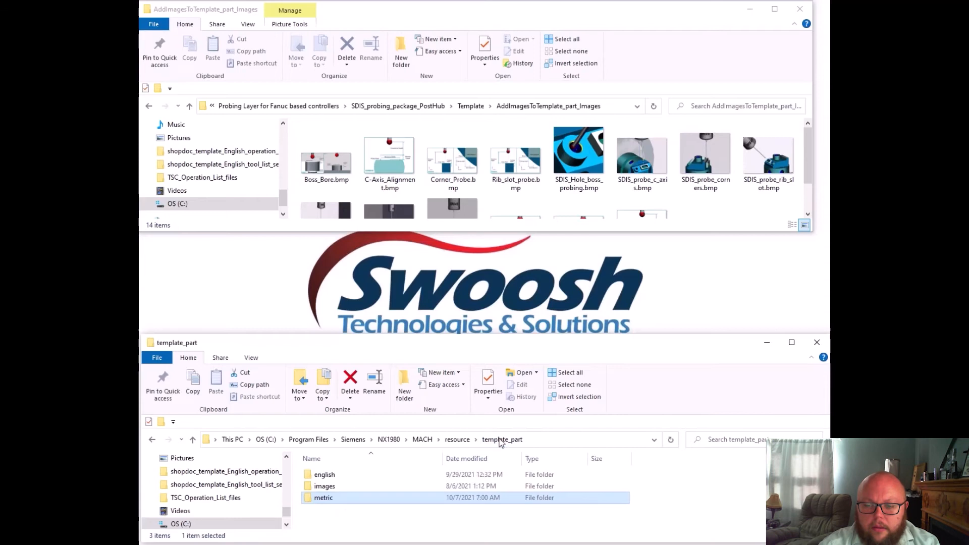
double_click(333, 486)
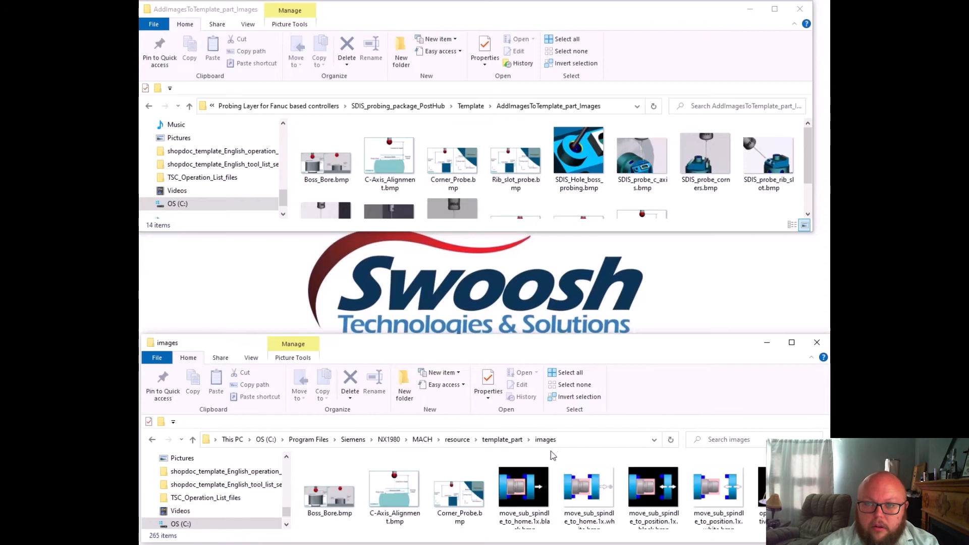
left_click(327, 156)
scroll(507, 179, "down", 1)
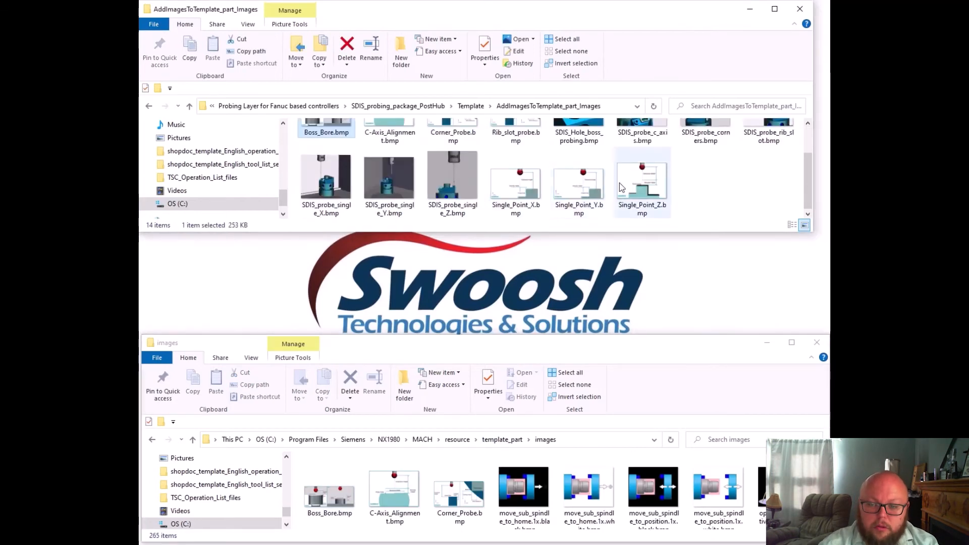
key("ctrl+a")
left_click_drag(531, 145, 658, 202)
right_click_drag(657, 199, 657, 199)
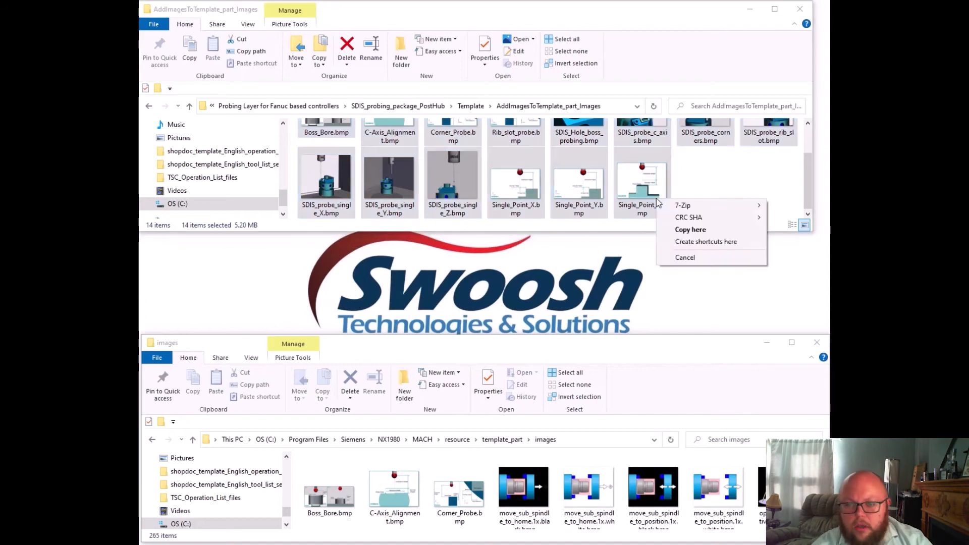
key("Escape")
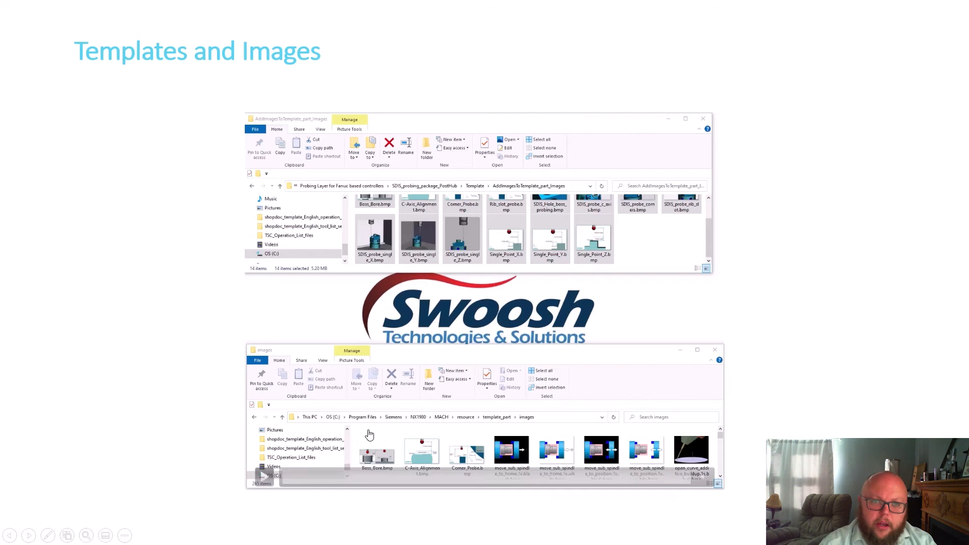
left_click(202, 421)
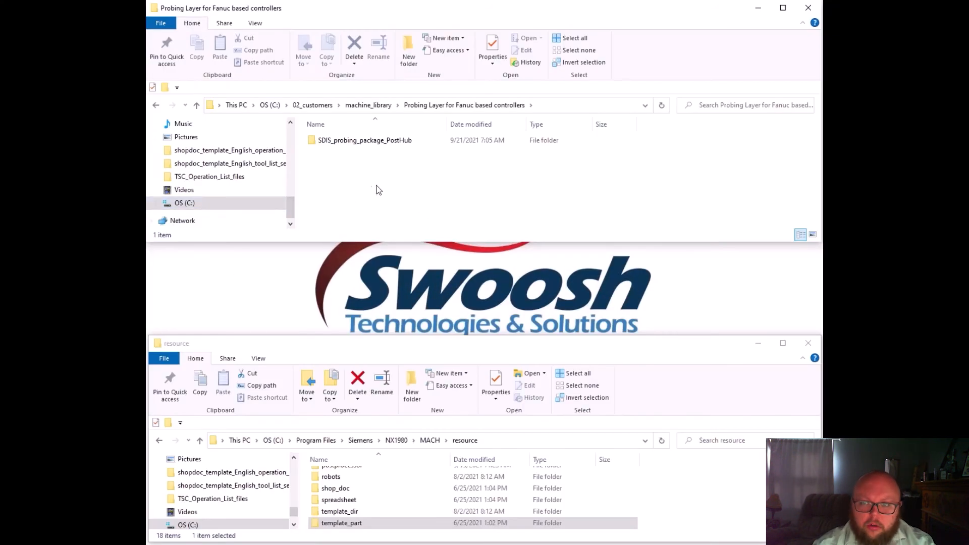
Open the graphics folder under SDIS_probing_package_PostHub\Tools in the probing package
double_click(331, 142)
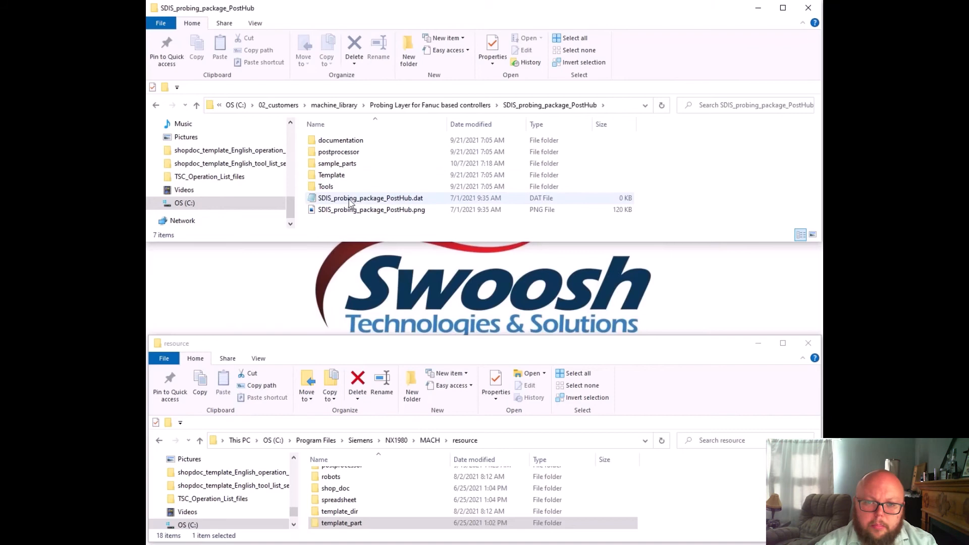
double_click(323, 187)
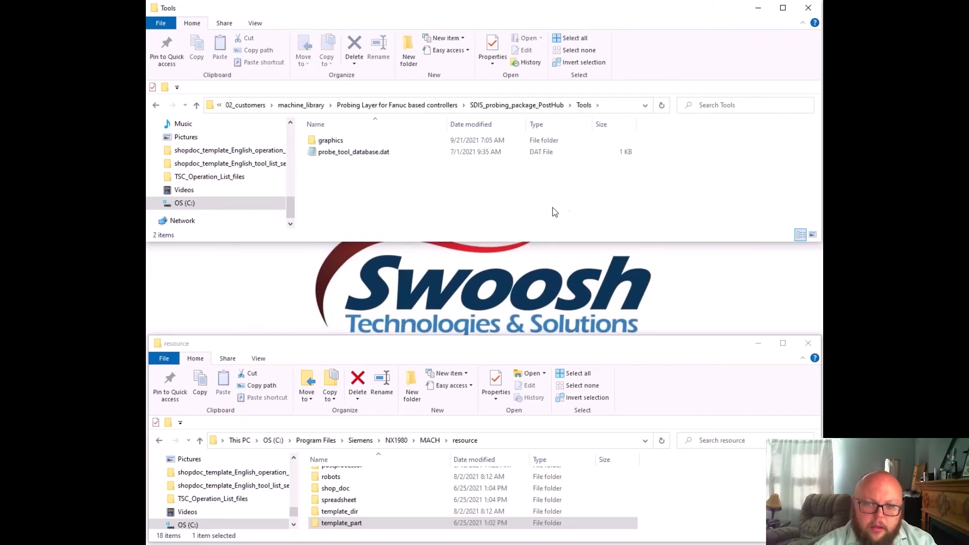
double_click(331, 140)
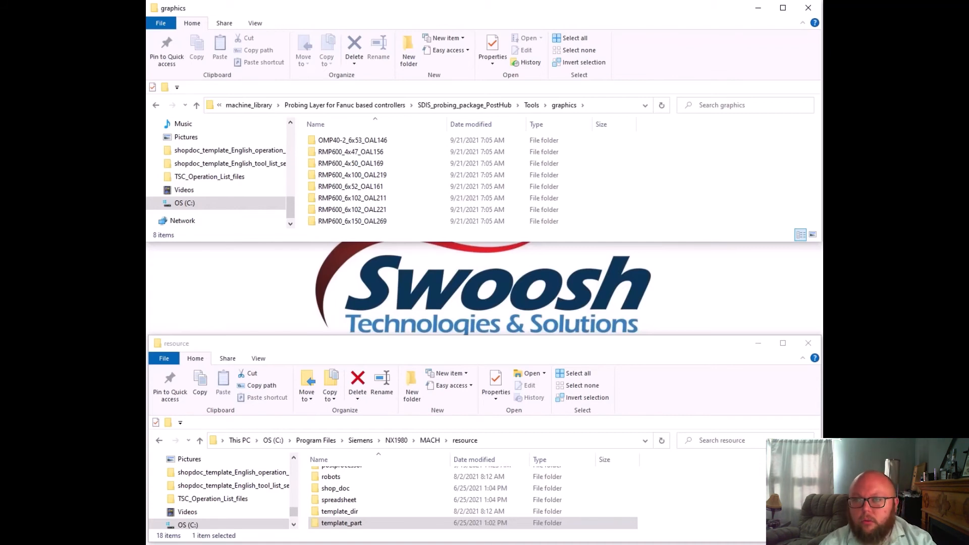
In the NX1980 resource folder window, open the destination folder library\tool\graphics
left_click(464, 442)
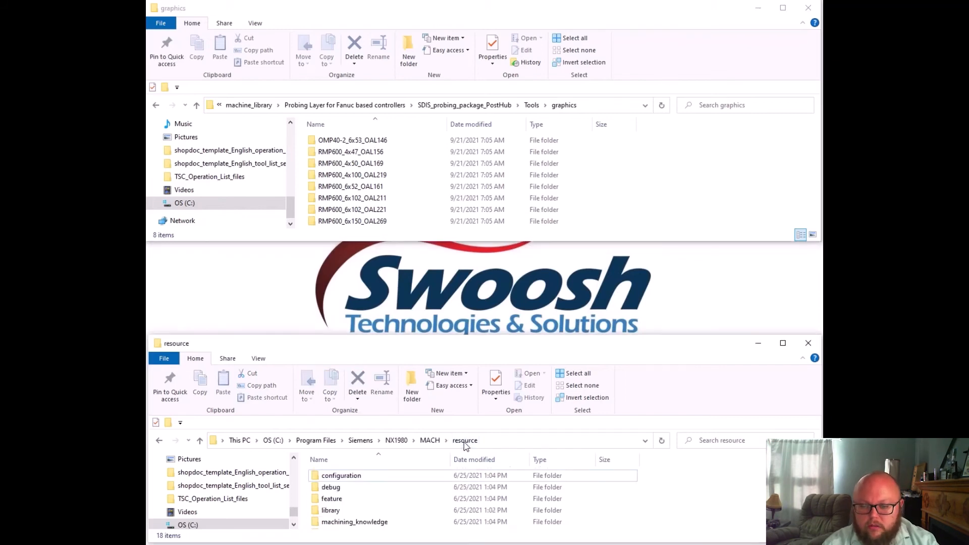
double_click(348, 510)
double_click(333, 523)
double_click(337, 499)
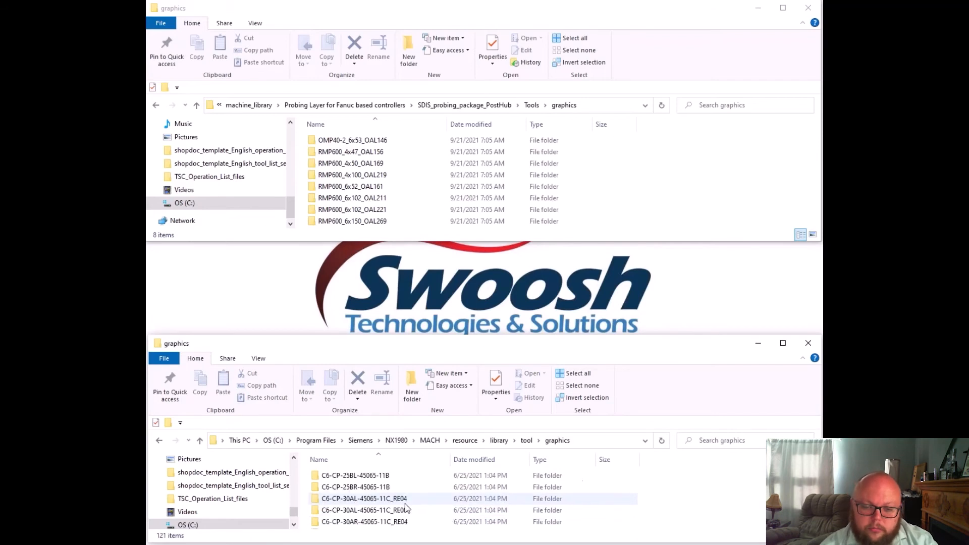
left_click(362, 227)
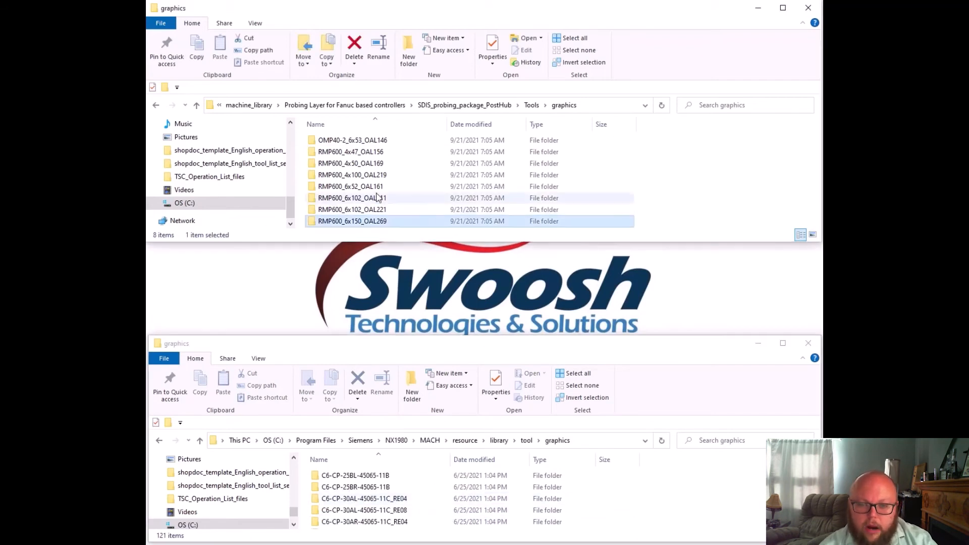
key("ctrl+a")
left_click_drag(353, 154, 768, 505)
right_click_drag(769, 505, 713, 53)
left_click(700, 47)
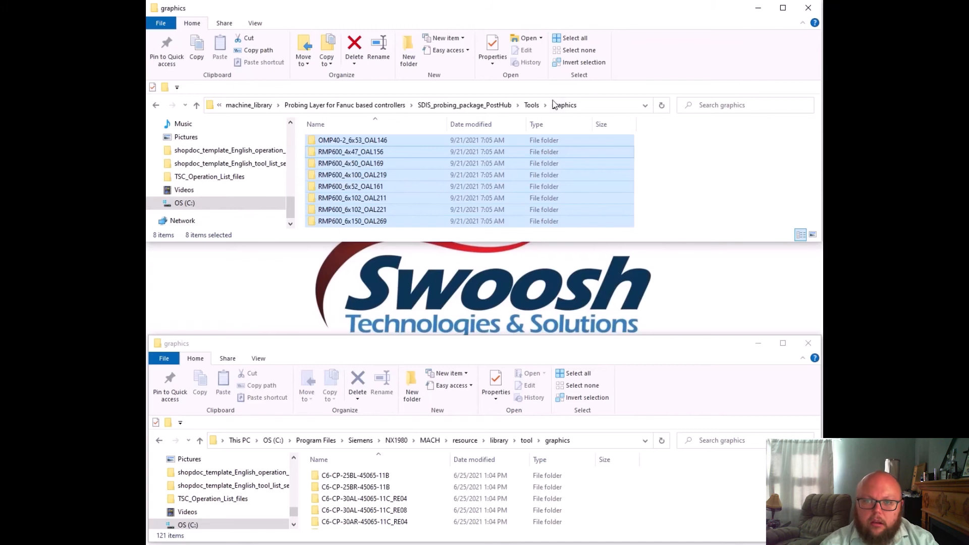
Return to the package's Tools folder and open probe_tool_database.dat in Notepad
left_click(532, 105)
left_click(372, 155)
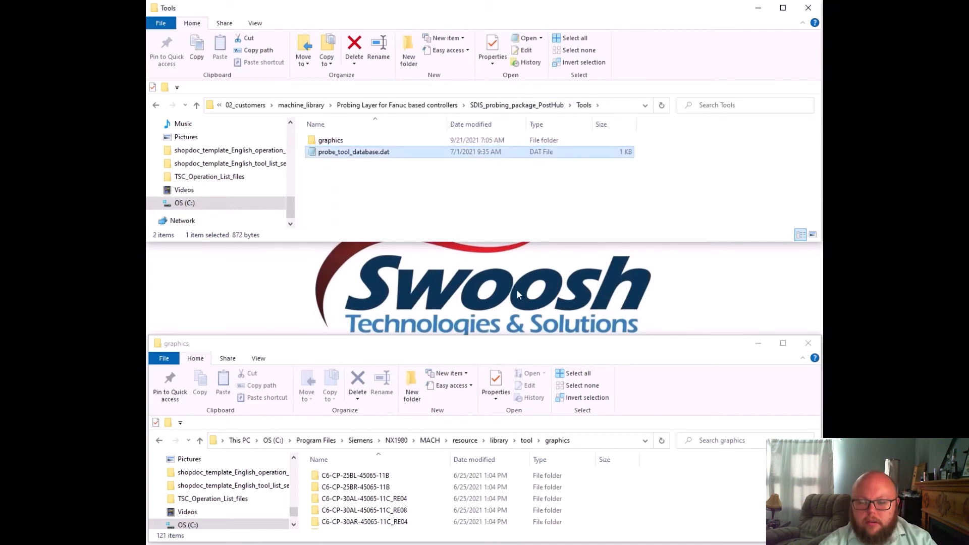
double_click(376, 156)
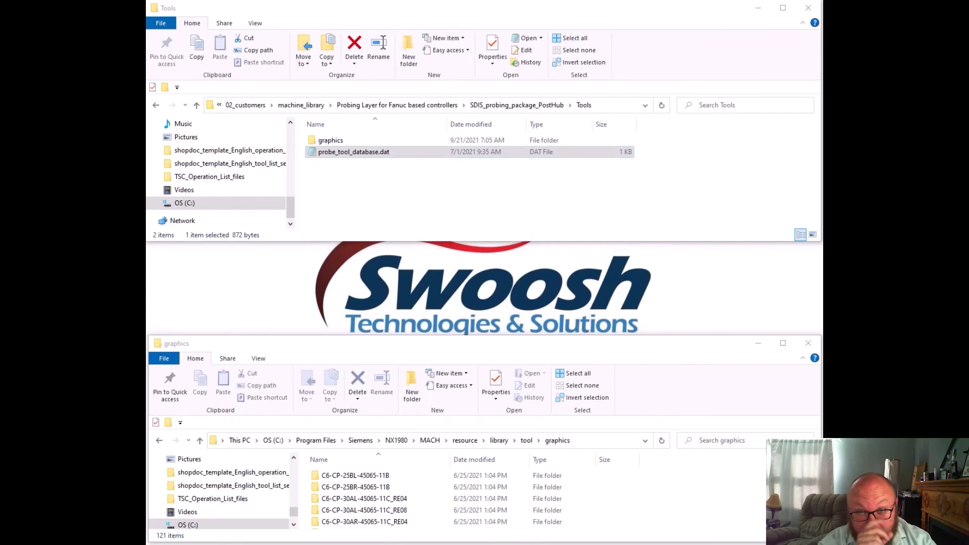
left_click_drag(540, 77, 533, 76)
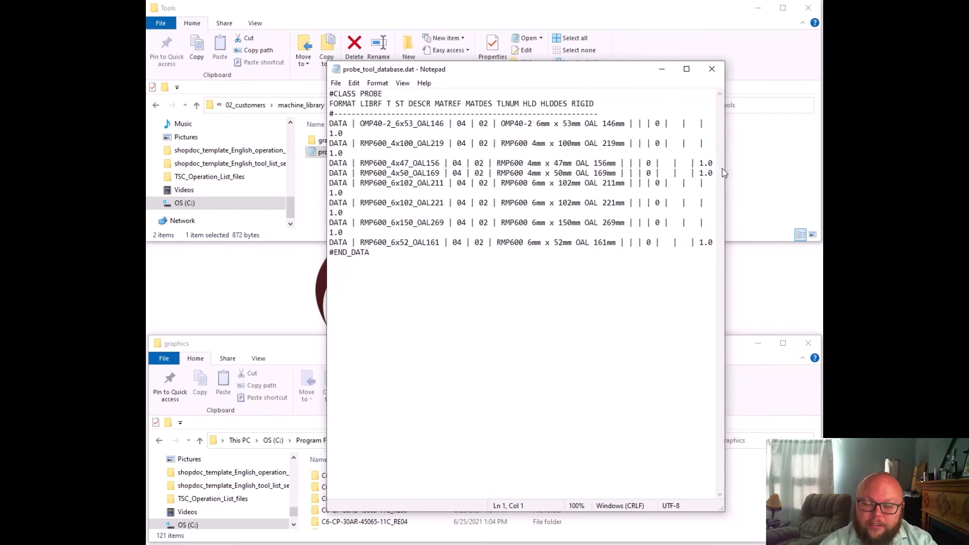
Widen the Notepad window to read each probe entry of probe_tool_database.dat on one line, and close the file
left_click_drag(725, 168, 778, 159)
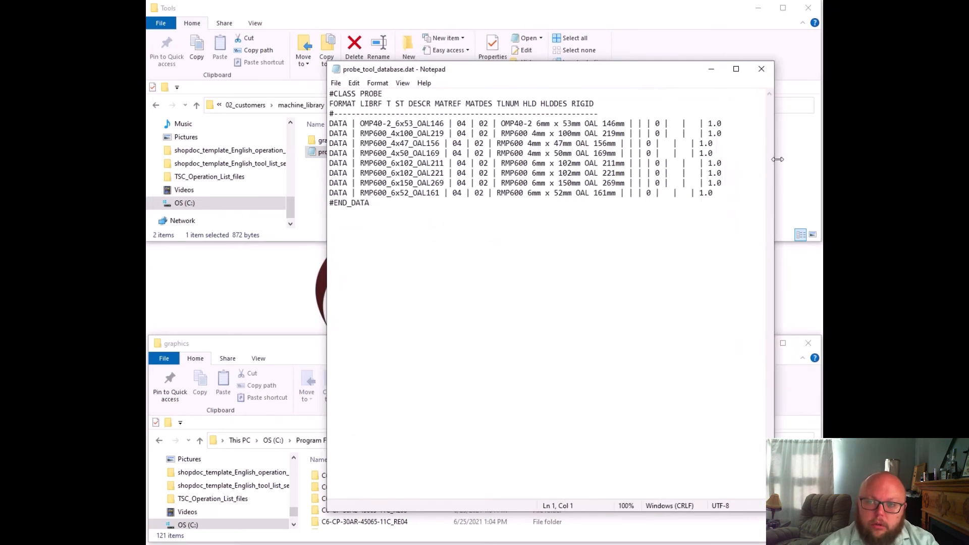
left_click(761, 69)
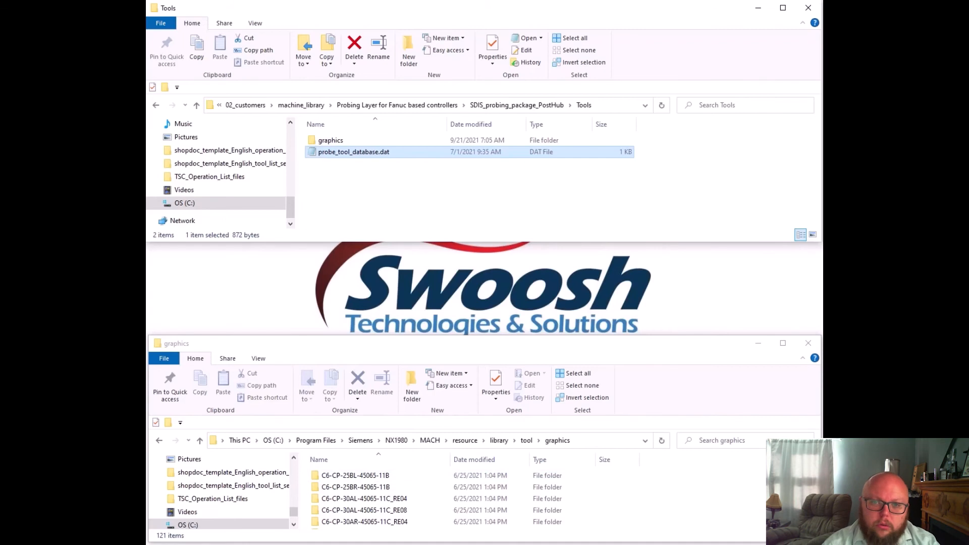
Switch to NX Manufacturing and start the Convert Tool Library command to choose a tool database
left_click(237, 544)
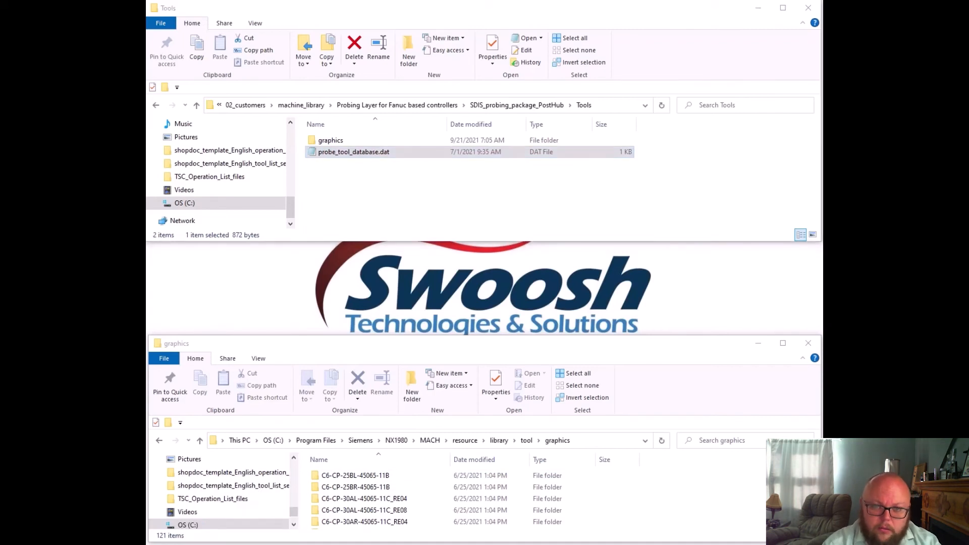
left_click_drag(148, 50, 456, 7)
left_click_drag(763, 521, 819, 538)
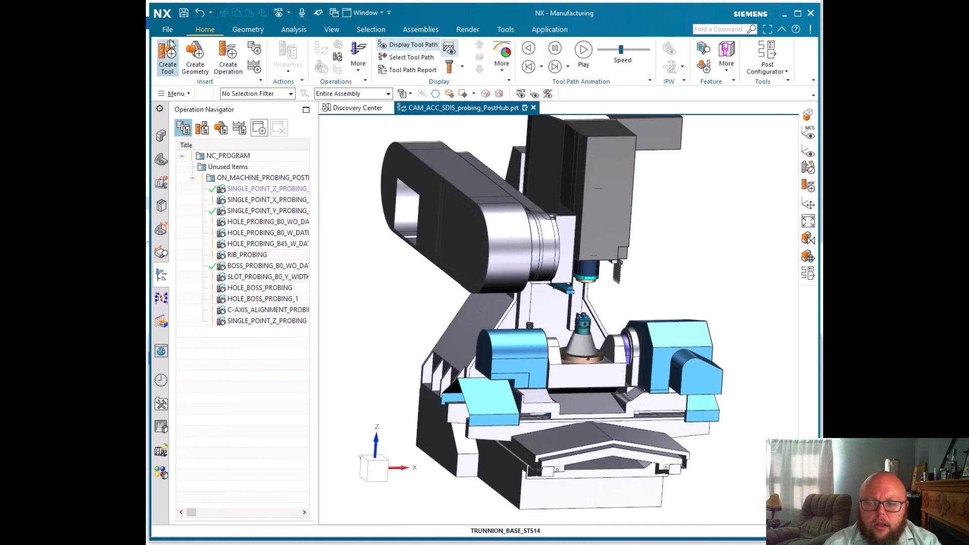
left_click(176, 94)
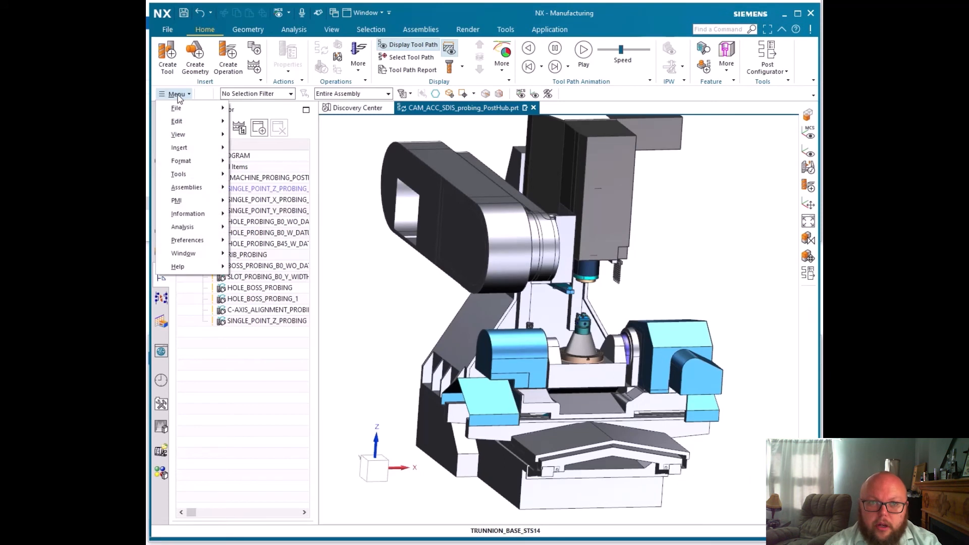
mouse_move(206, 180)
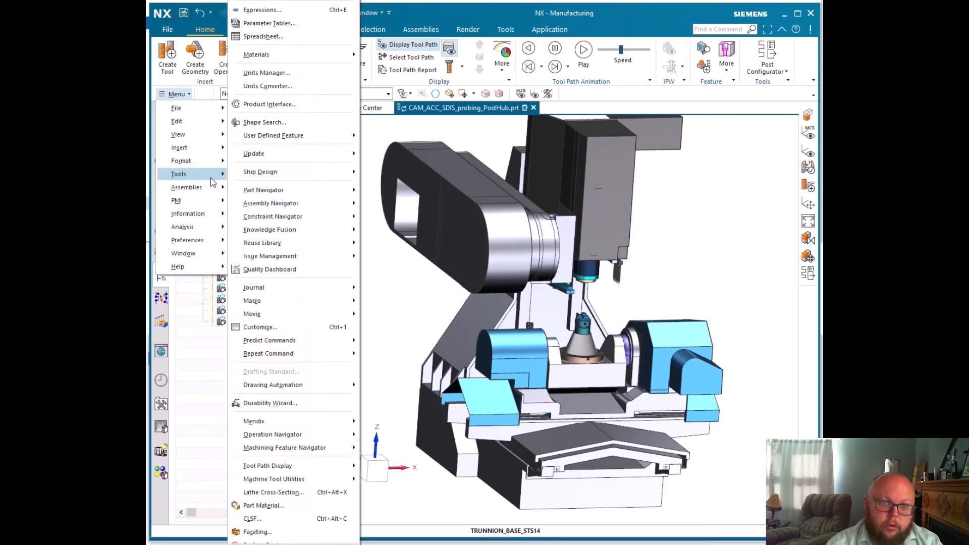
scroll(272, 392, "down", 2)
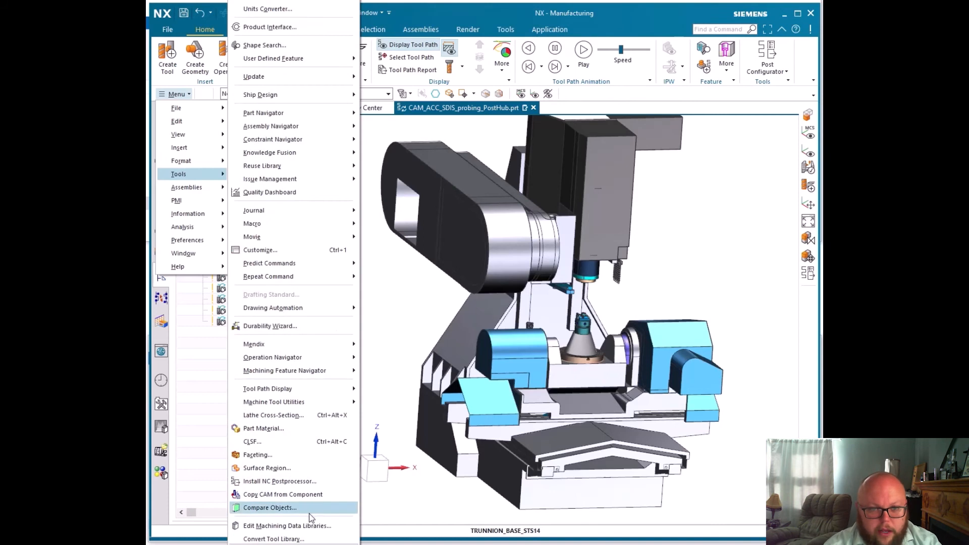
scroll(313, 502, "down", 2)
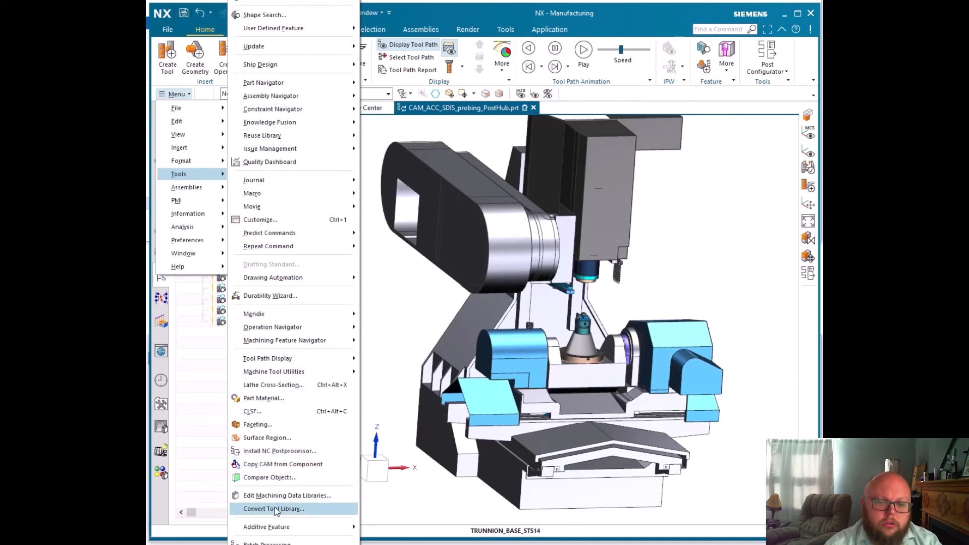
left_click(277, 510)
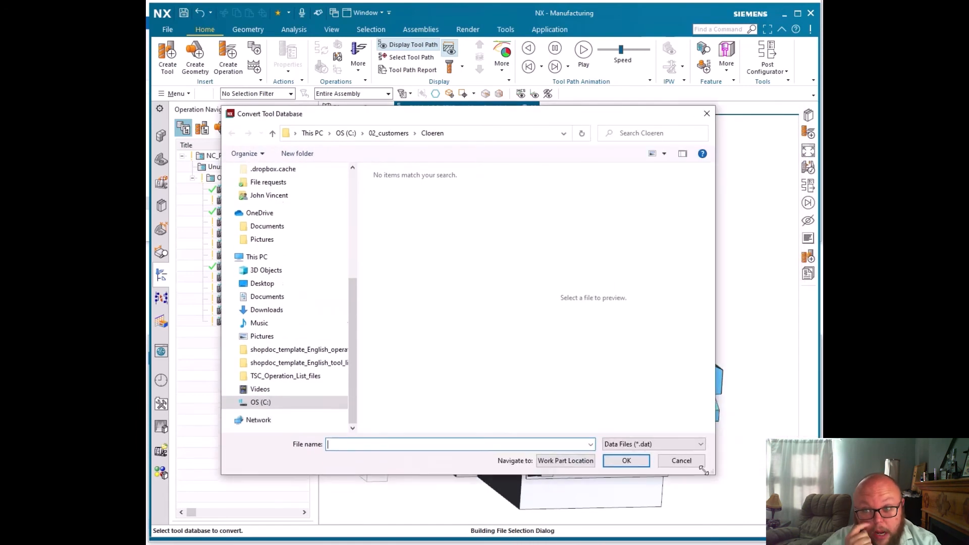
Browse to machine_library\Probing Layer for Fanuc based controllers\SDIS_probing_package_PostHub\Tools and select probe_tool_database.dat for conversion
left_click(390, 133)
scroll(426, 287, "down", 6)
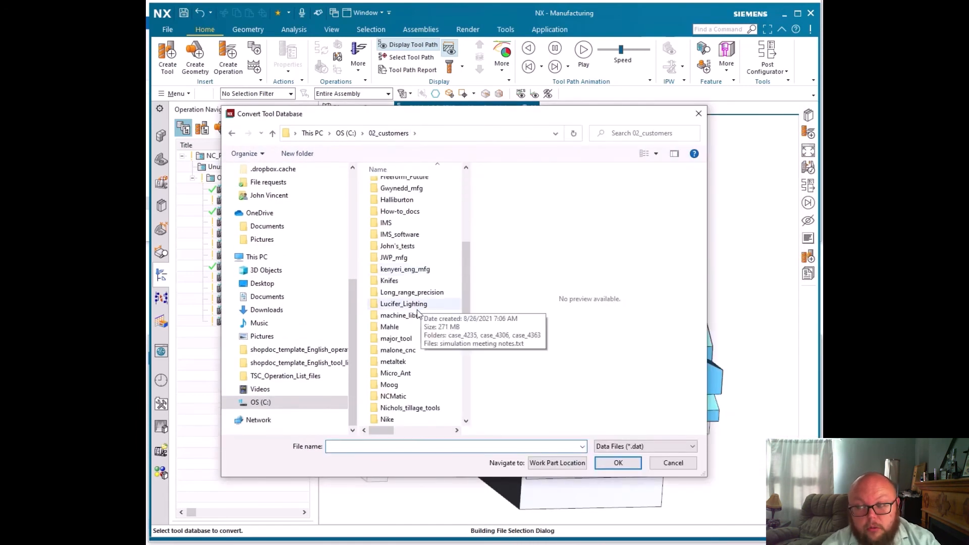
double_click(407, 316)
scroll(407, 321, "down", 12)
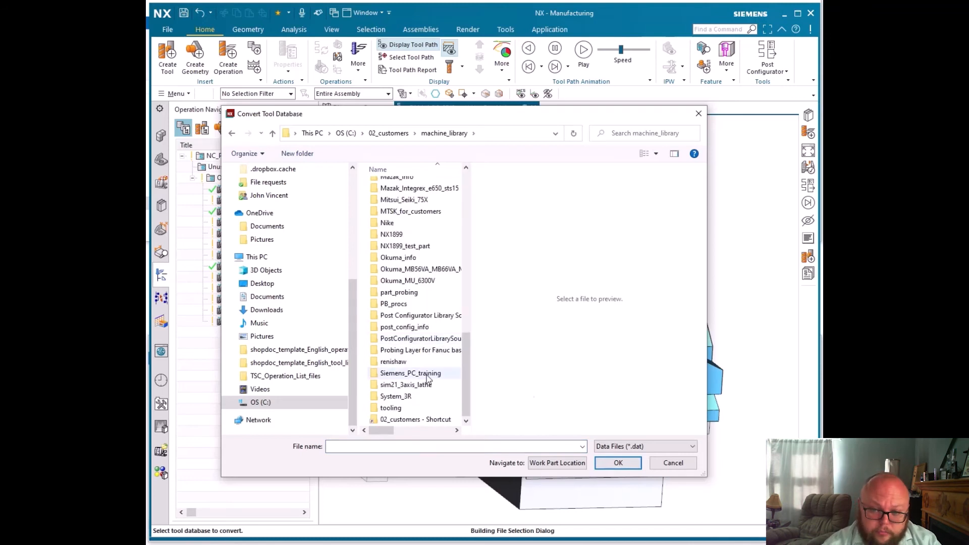
double_click(441, 350)
double_click(401, 185)
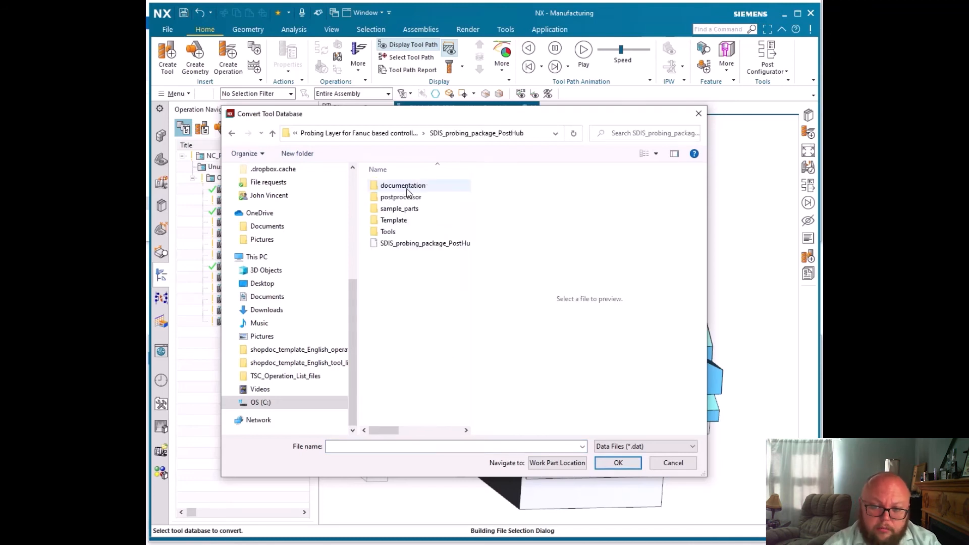
double_click(390, 229)
left_click(413, 197)
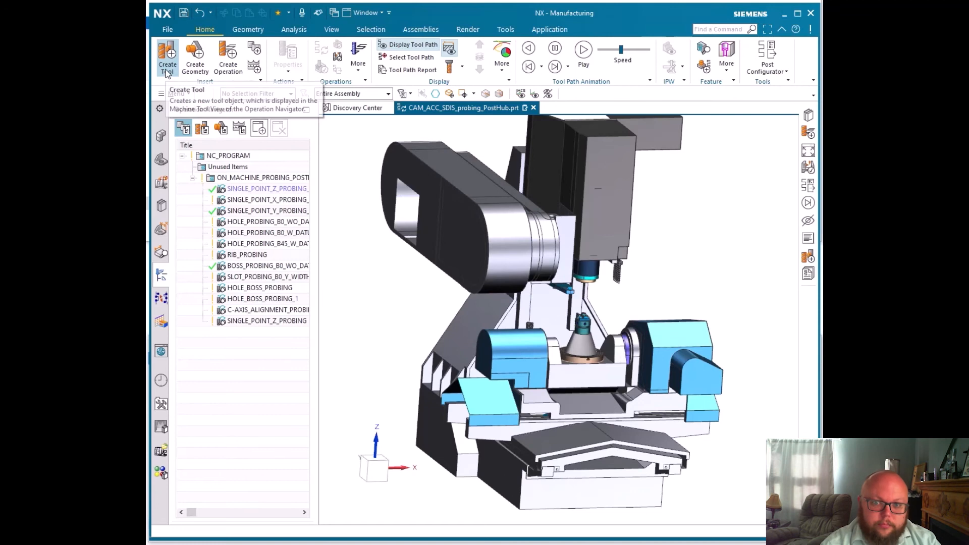
Start the Create Tool command and choose the Probe class under Solid for retrieving tools from the library
left_click(167, 71)
left_click_drag(243, 112, 425, 157)
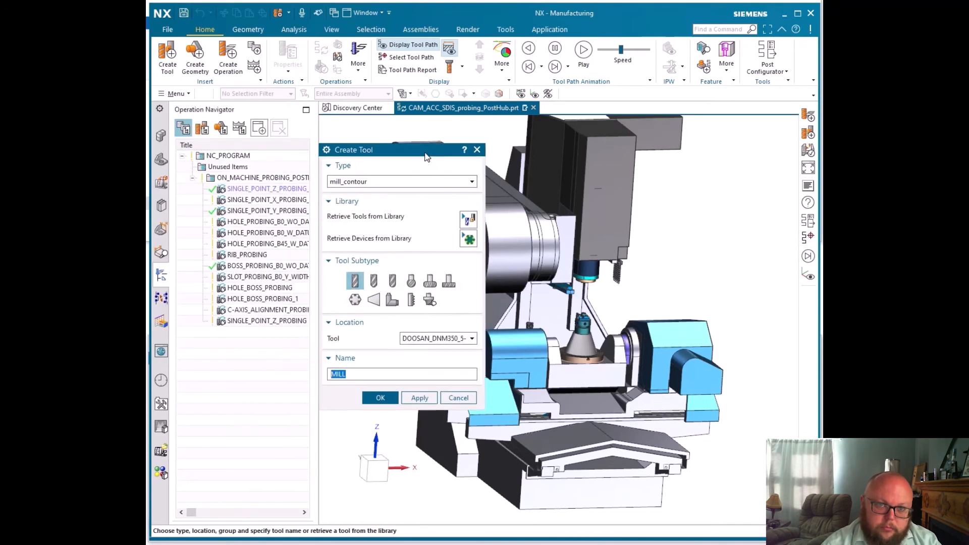
left_click(469, 219)
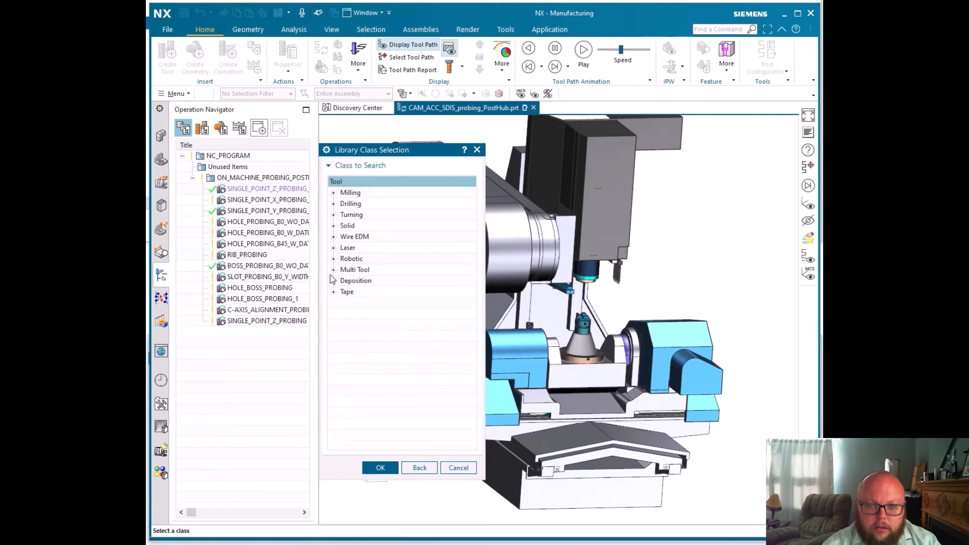
left_click(334, 225)
left_click(360, 248)
left_click(381, 468)
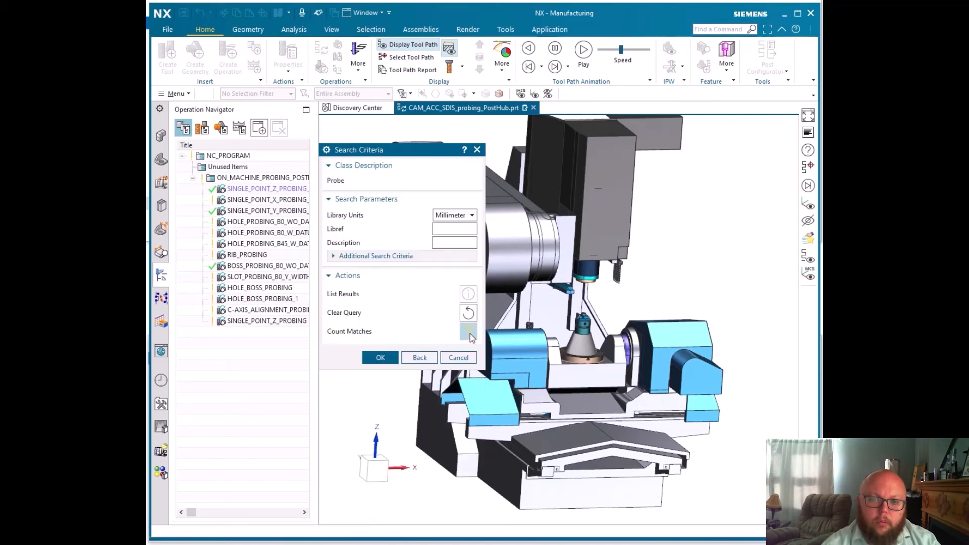
Search the library for probes in millimeters and select all entries from OMP40-2_6x53_OAL146 through RMP600_6x52_OAL161
left_click(380, 358)
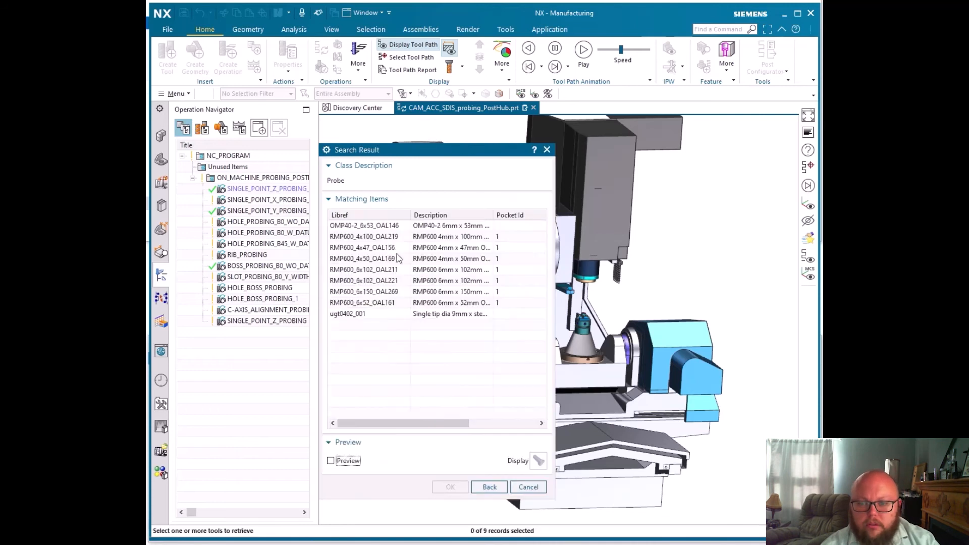
left_click(341, 228)
left_click(380, 303, "shift")
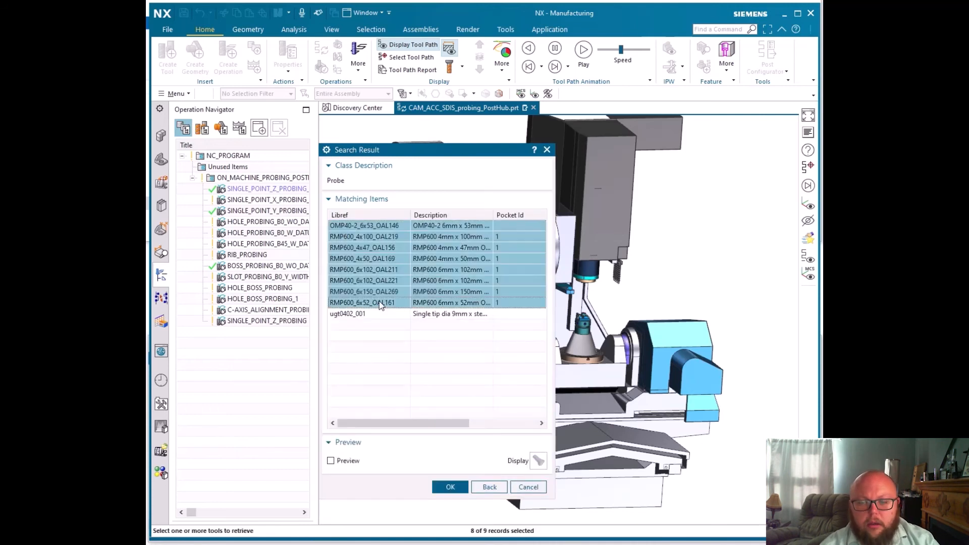
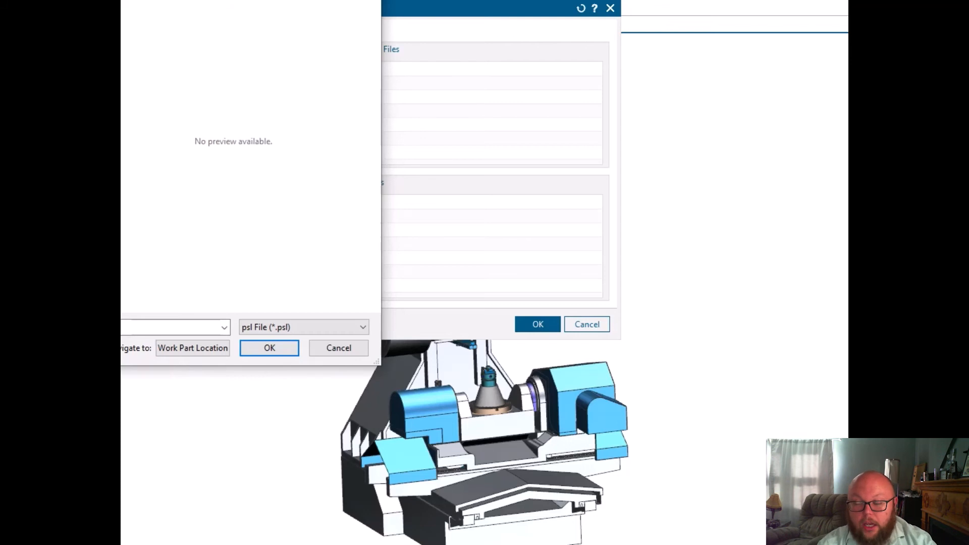
Leave the psl file selection, enable the SDIS Generic Probing layer for the postprocessor and accept the layer setup
left_click(325, 349)
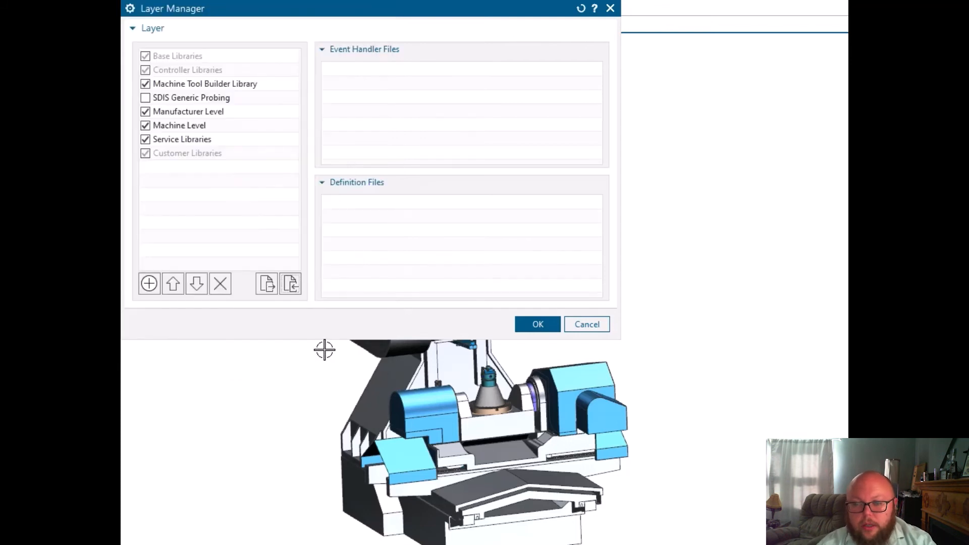
left_click(146, 98)
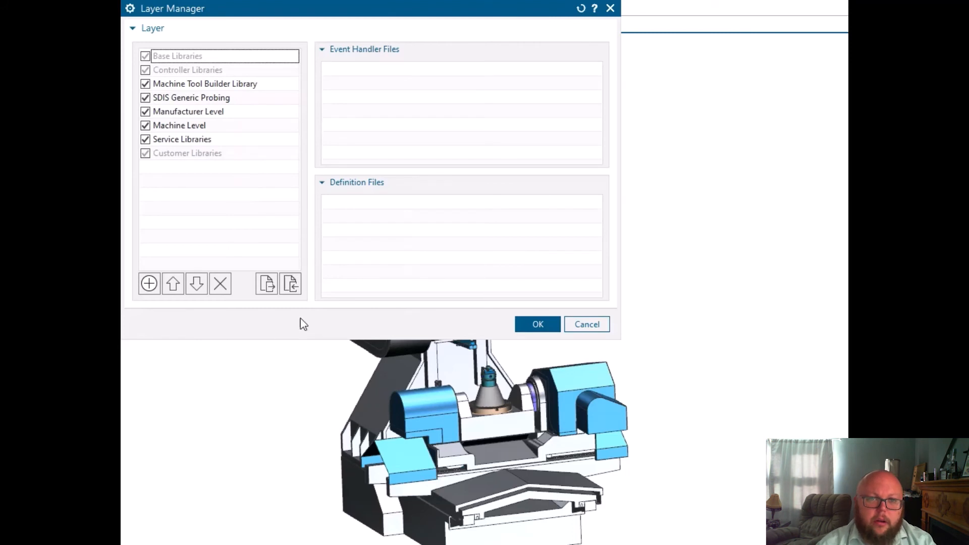
left_click(539, 325)
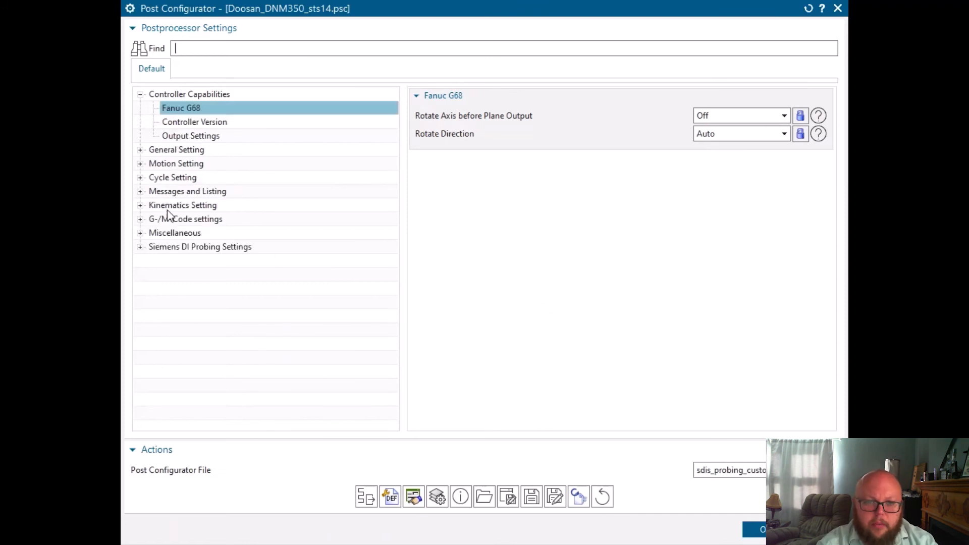
Examine the general settings under Siemens DI Probing Settings, including the choices for Probing Controller and Probing Comments
left_click(177, 247)
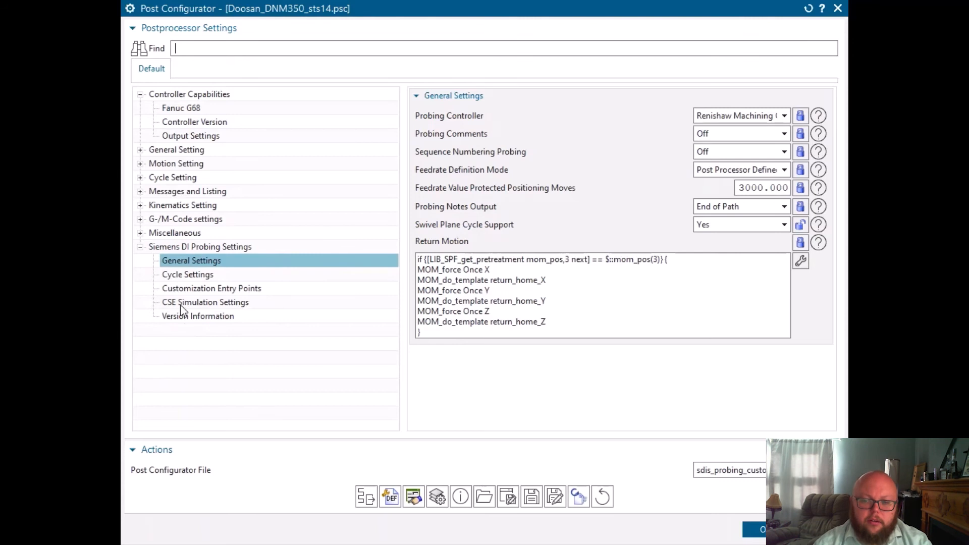
left_click(759, 116)
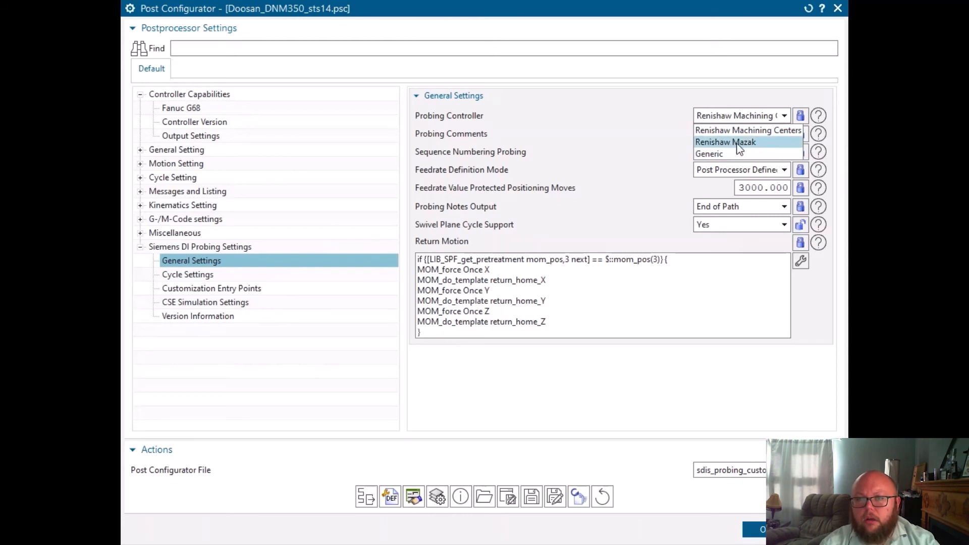
left_click(774, 133)
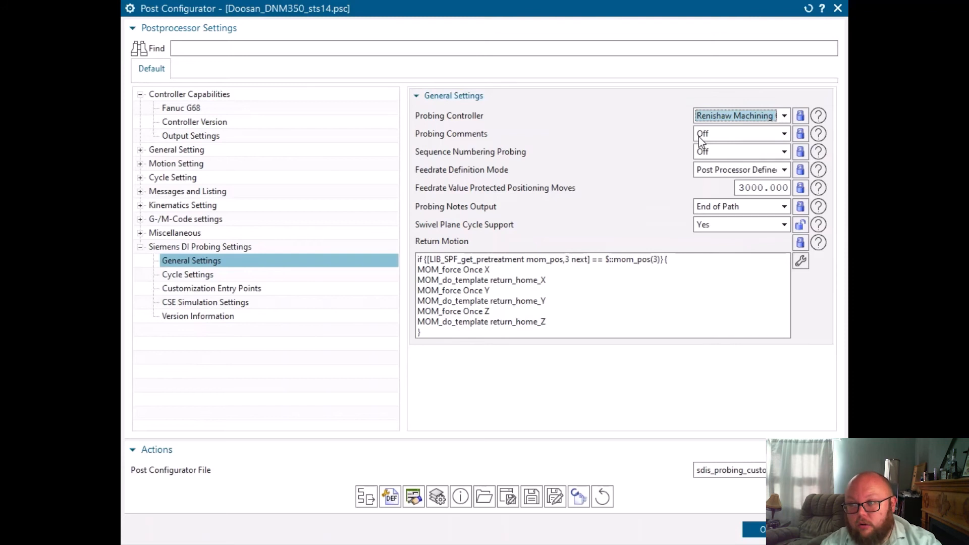
left_click(703, 136)
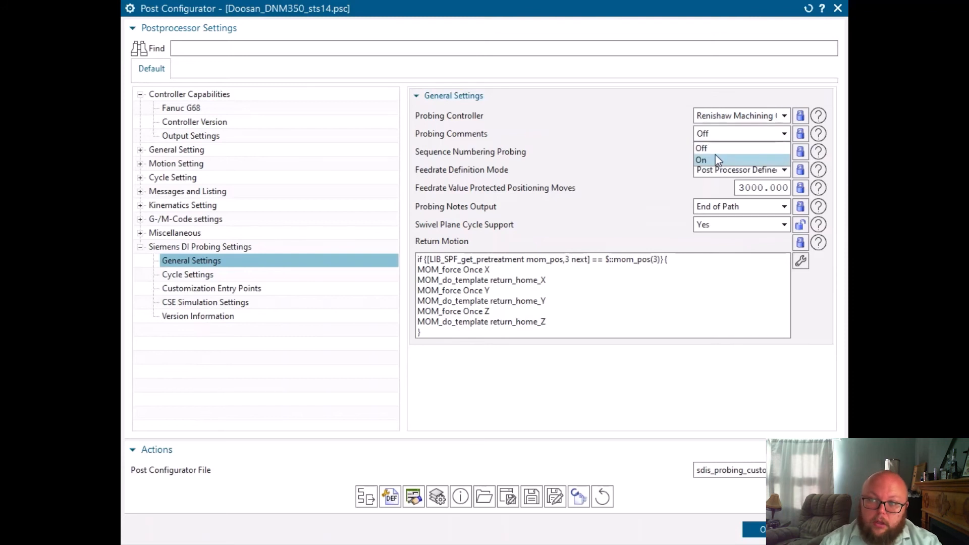
left_click(698, 135)
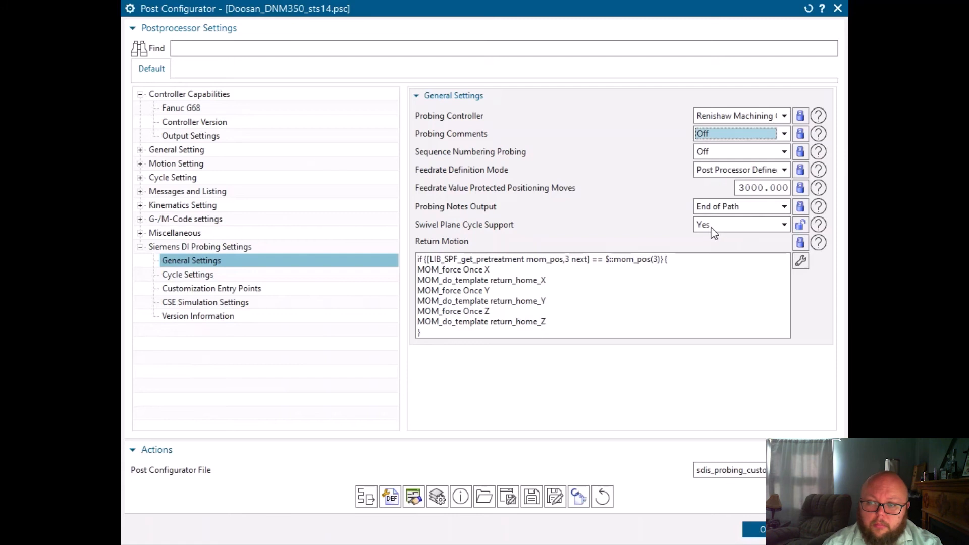
Review the probing Cycle Settings, including the choices for Separately Probe Activation and the measurement command numbers
left_click(189, 275)
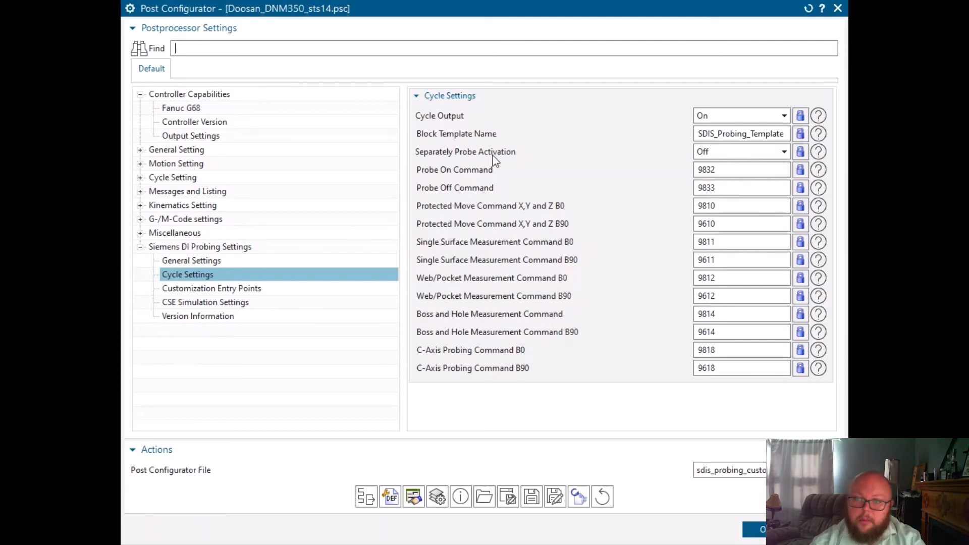
left_click(785, 151)
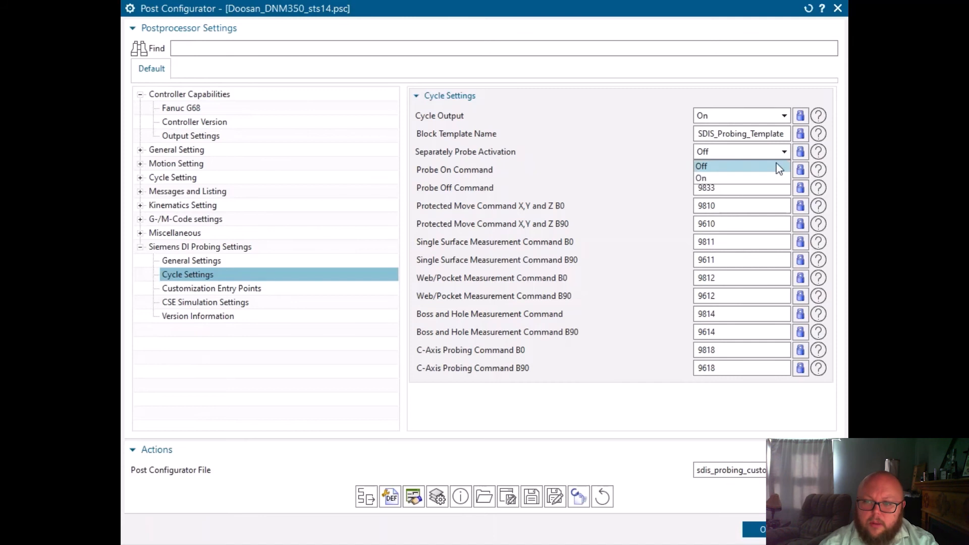
left_click(661, 142)
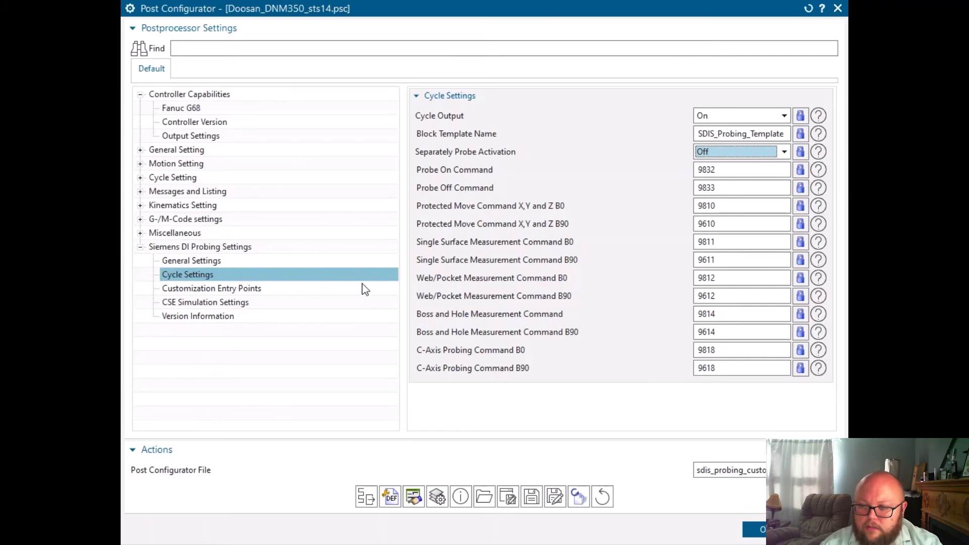
Inspect the Customization Entry Points for Probe Command Activation and Start and End of Probing, collapsing both groups again
left_click(198, 290)
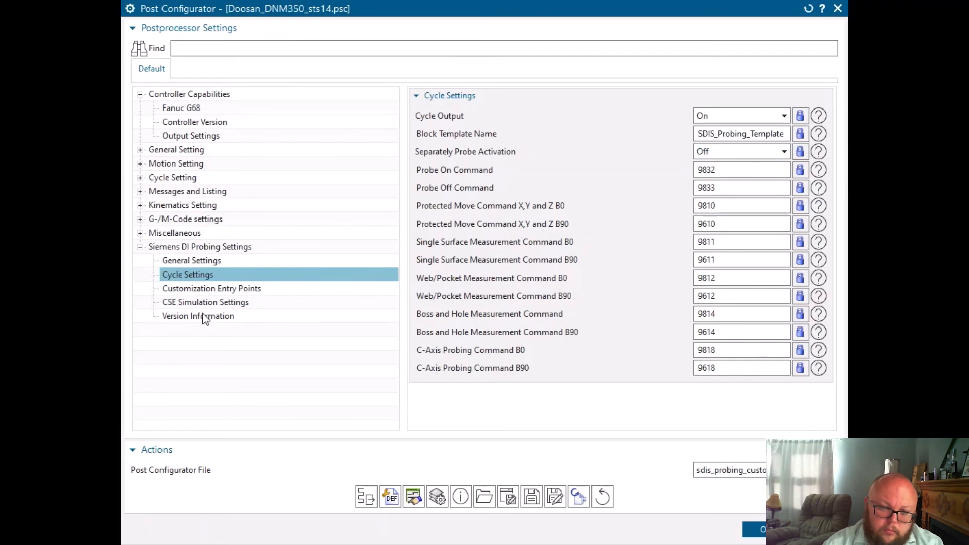
left_click(467, 116)
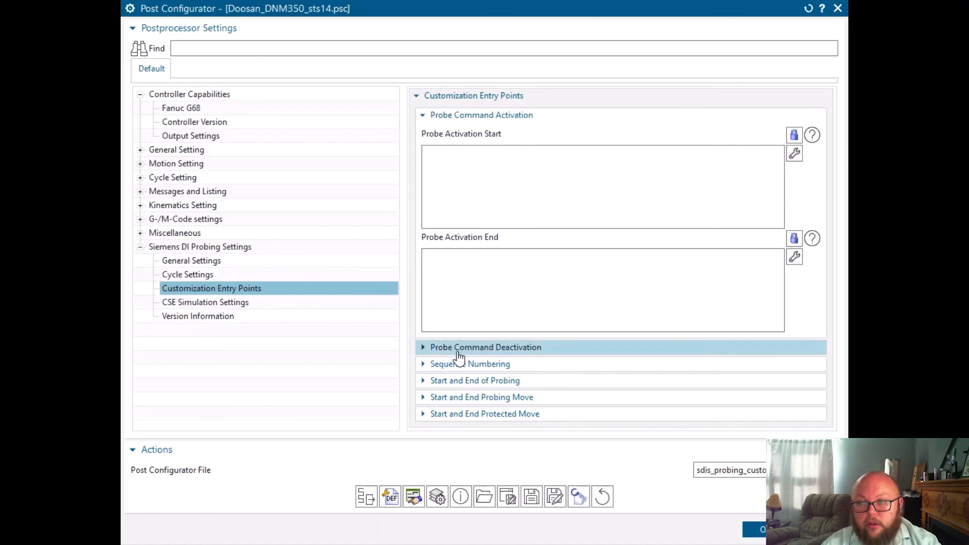
left_click(434, 382)
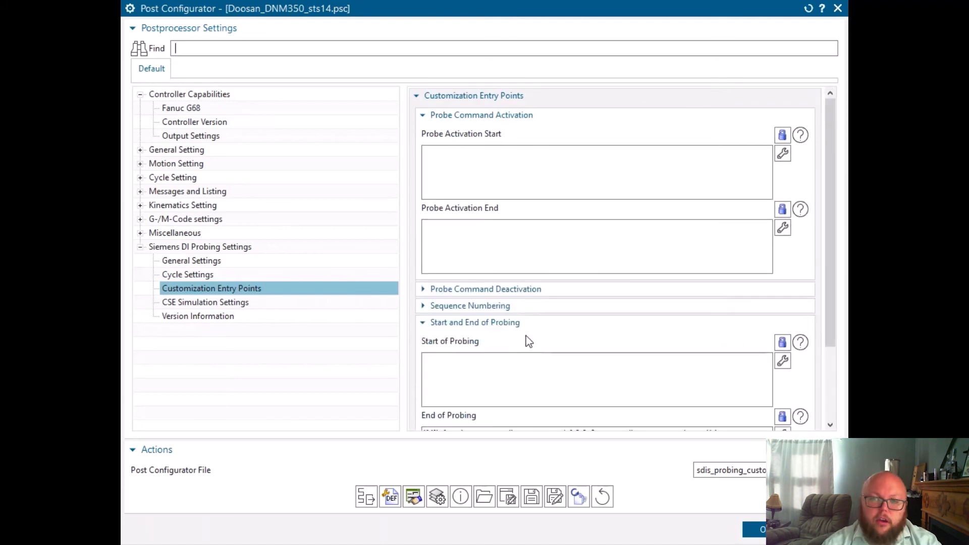
left_click(424, 322)
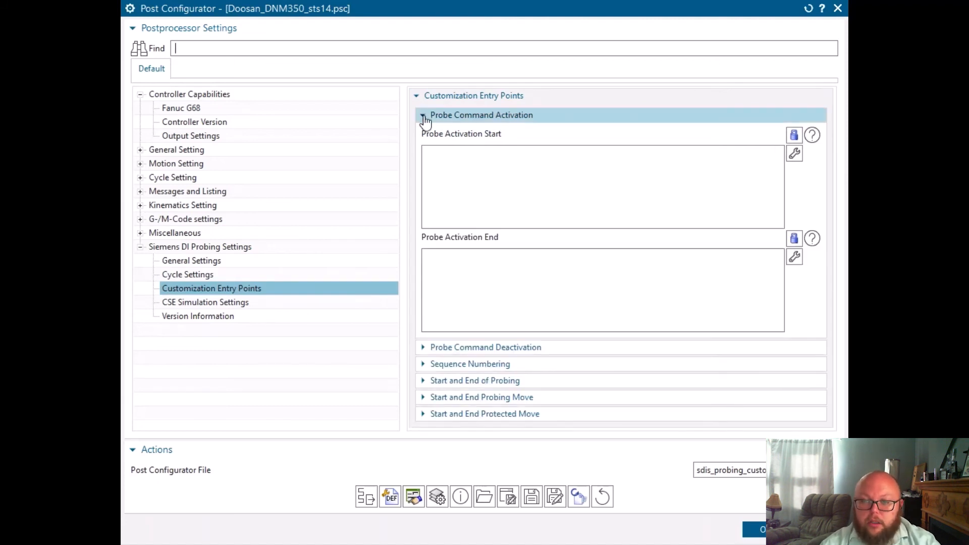
left_click(430, 115)
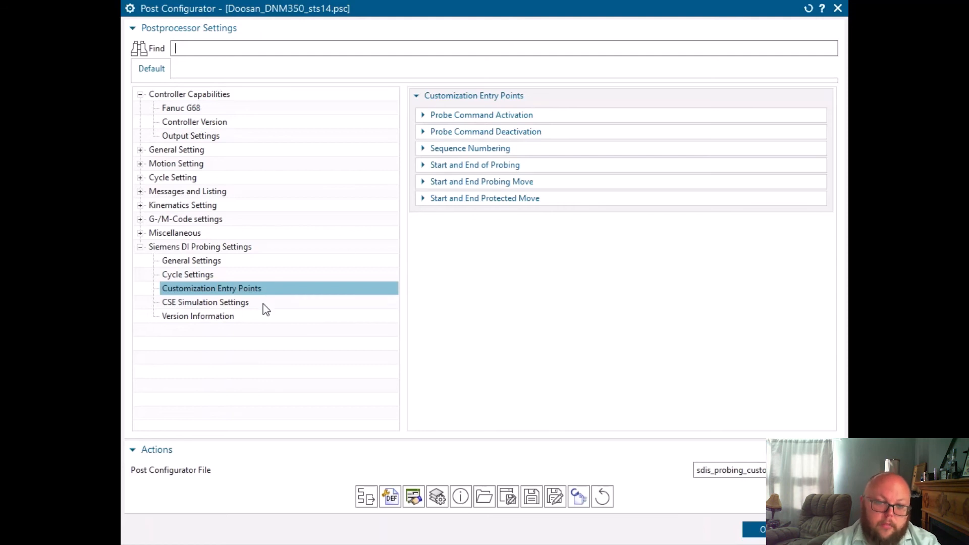
Examine the CSE Simulation Settings with the non-rotating C-axis probing subprogram, and view the probing layer's Version Information
left_click(244, 305)
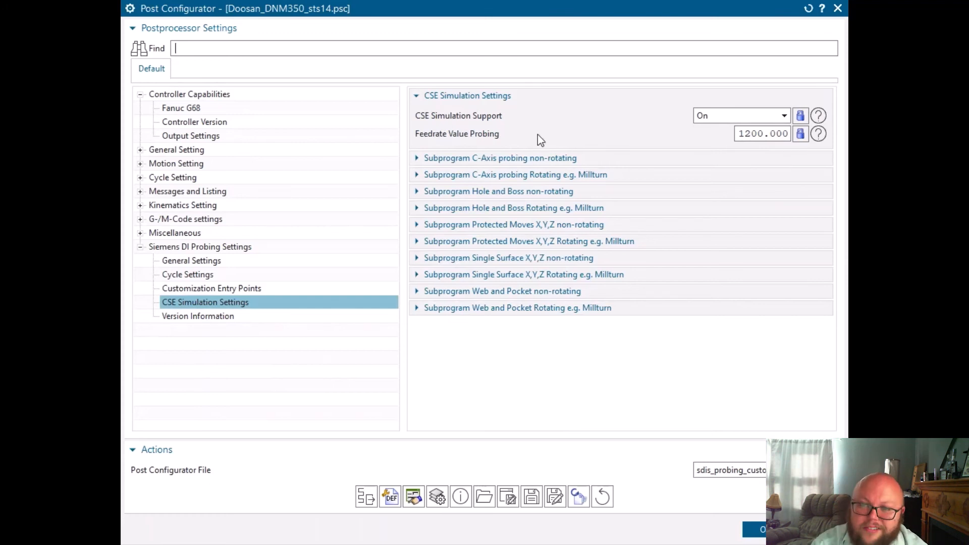
left_click(717, 116)
left_click(712, 138)
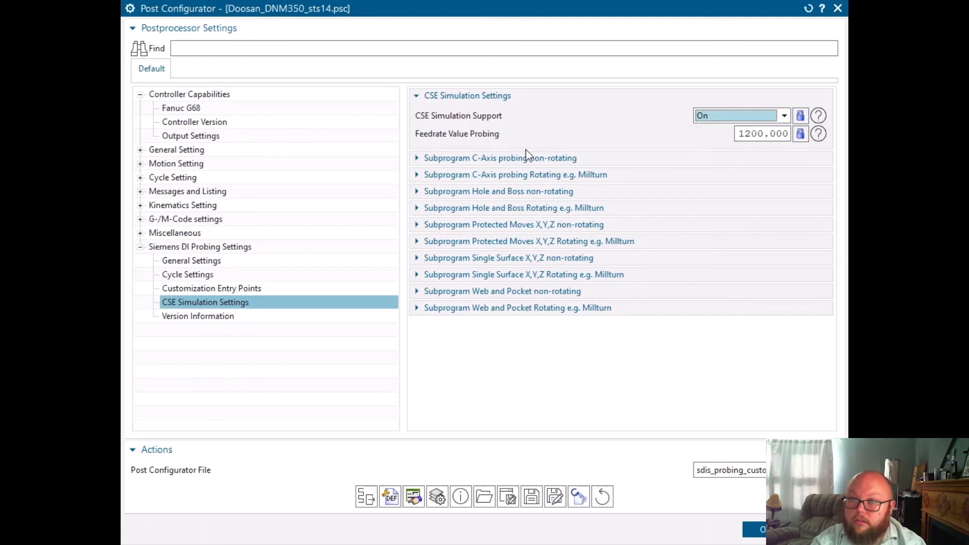
left_click(425, 158)
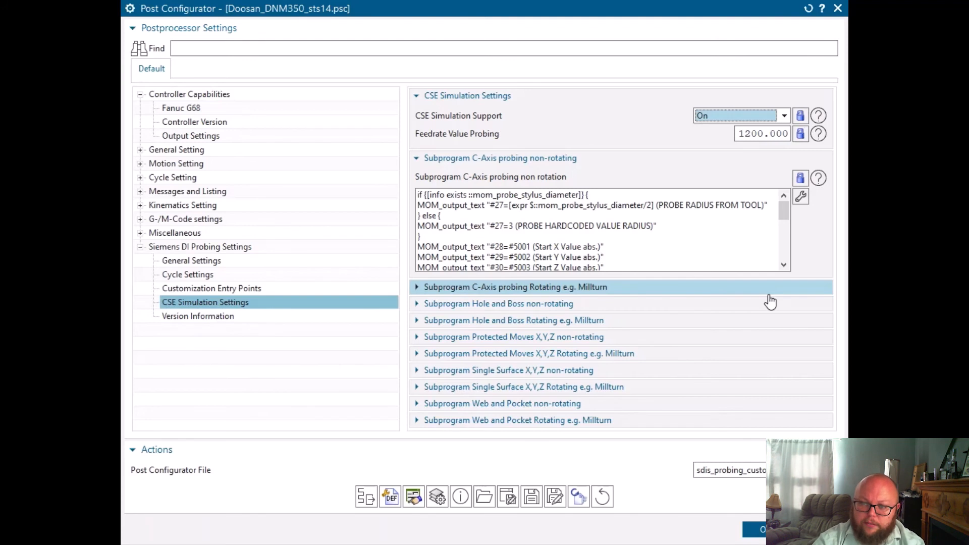
left_click(478, 158)
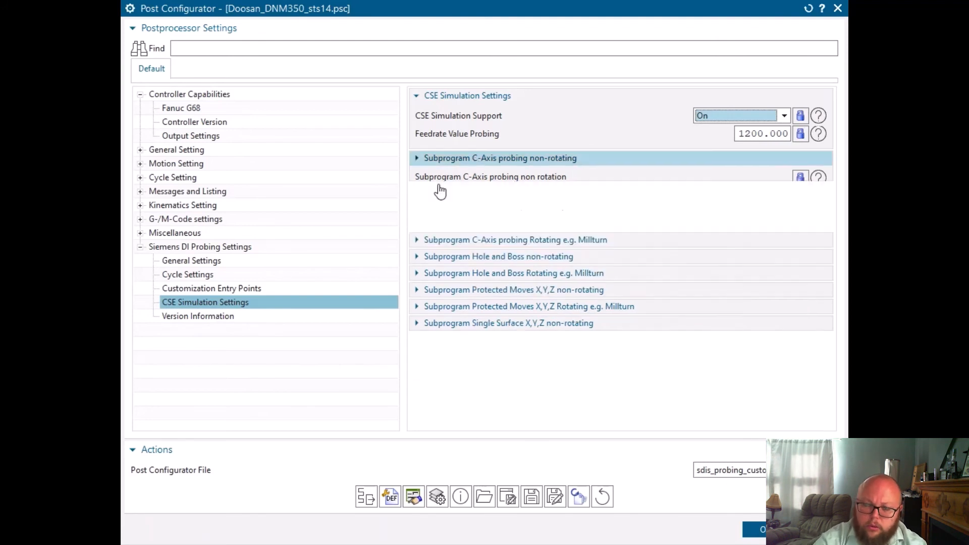
left_click(236, 319)
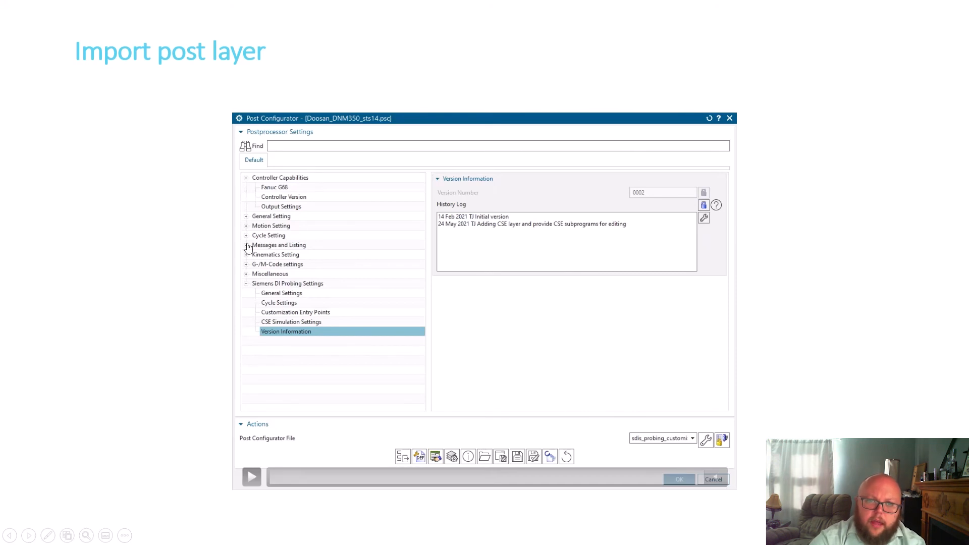
left_click(159, 359)
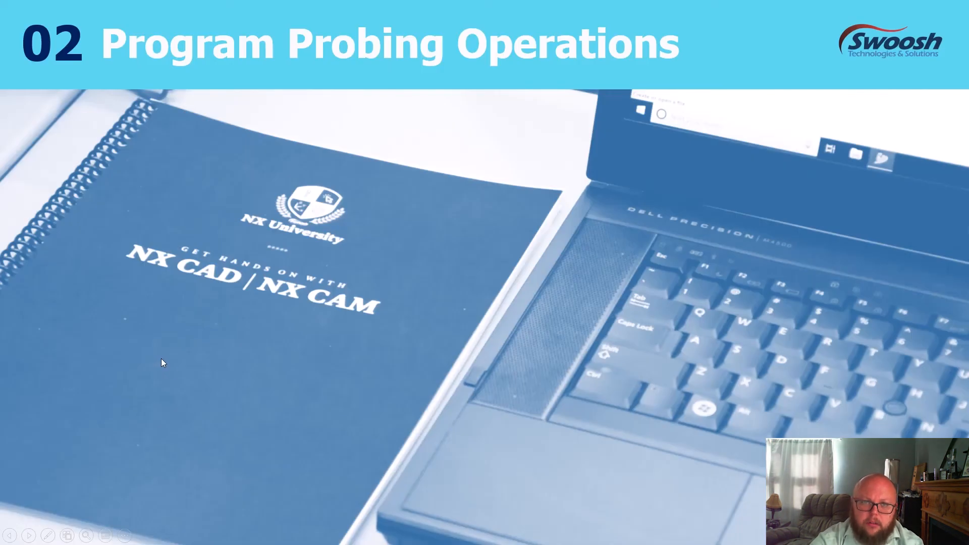
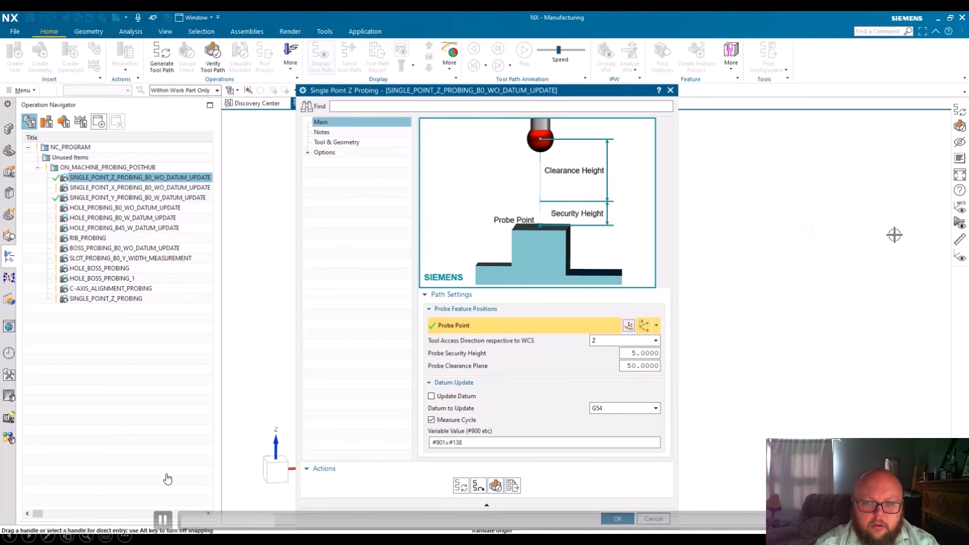
Examine the Tool Access Direction and Datum to Update choices of the SINGLE_POINT_Z_PROBING_B0_WO_DATUM_UPDATE operation without changing them
left_click_drag(284, 523, 174, 523)
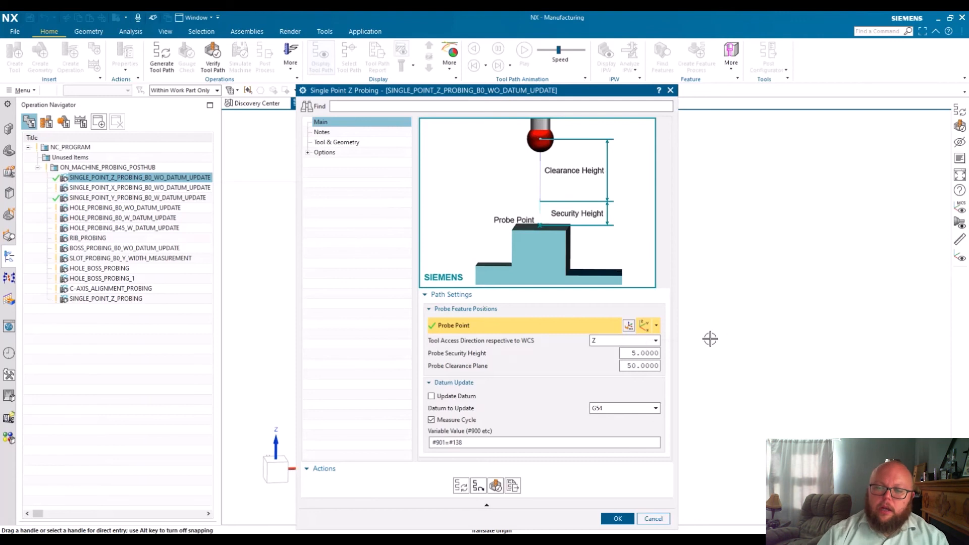
left_click(656, 343)
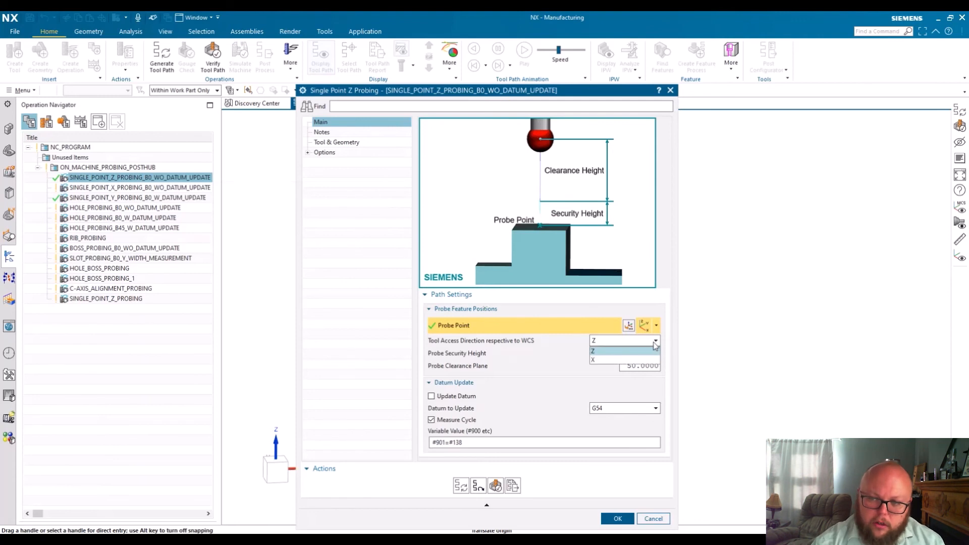
left_click(620, 340)
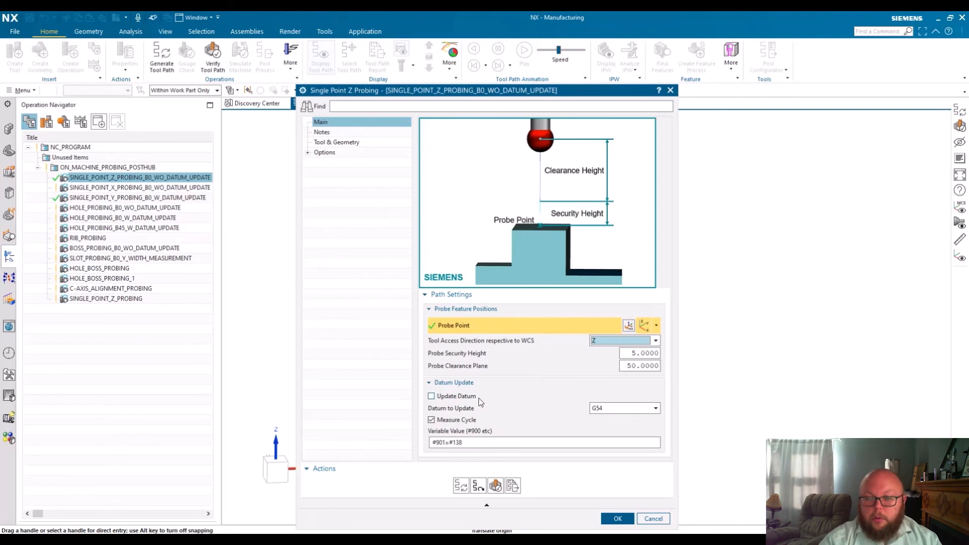
left_click(616, 410)
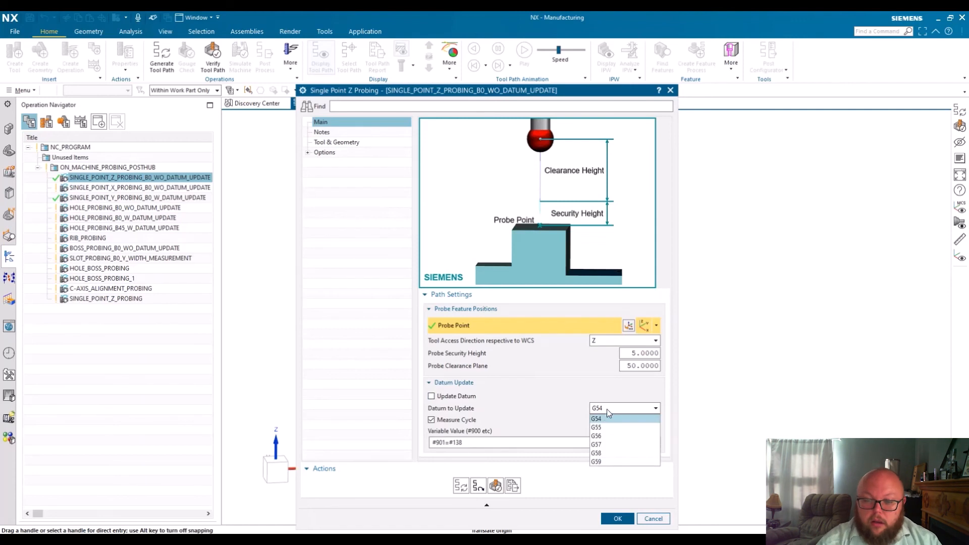
left_click(607, 409)
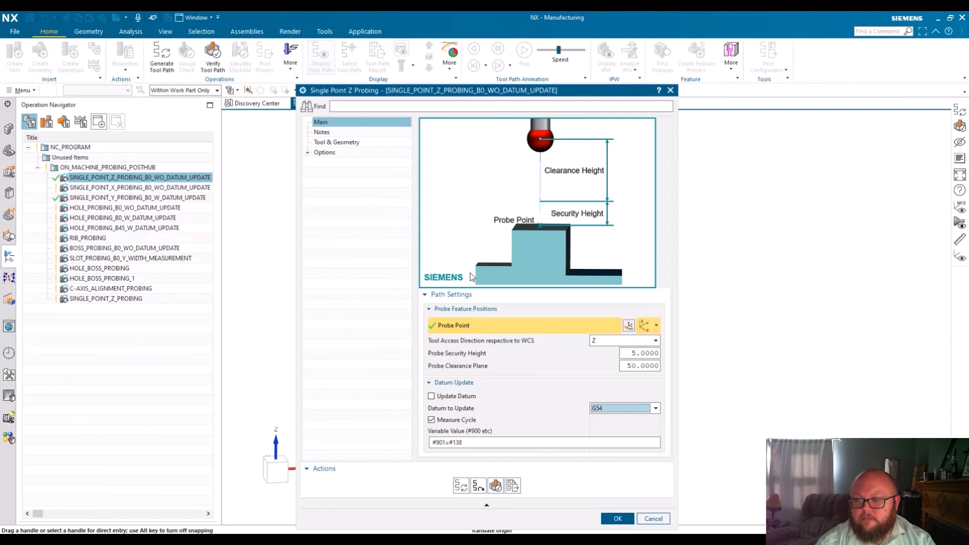
View the probing operation's notes text, including the MEASURE XXX line, and leave it unedited
left_click(323, 133)
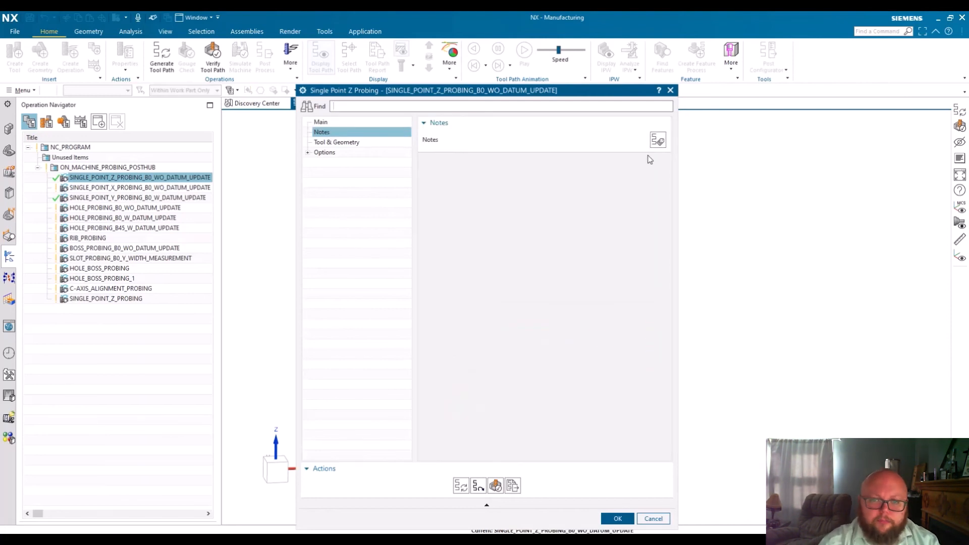
left_click(658, 140)
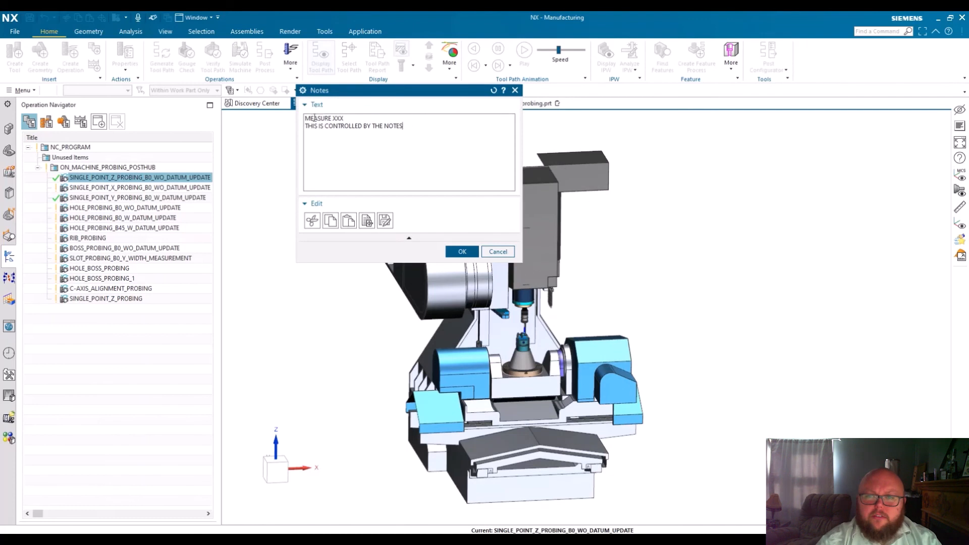
left_click_drag(333, 118, 362, 119)
left_click(407, 176)
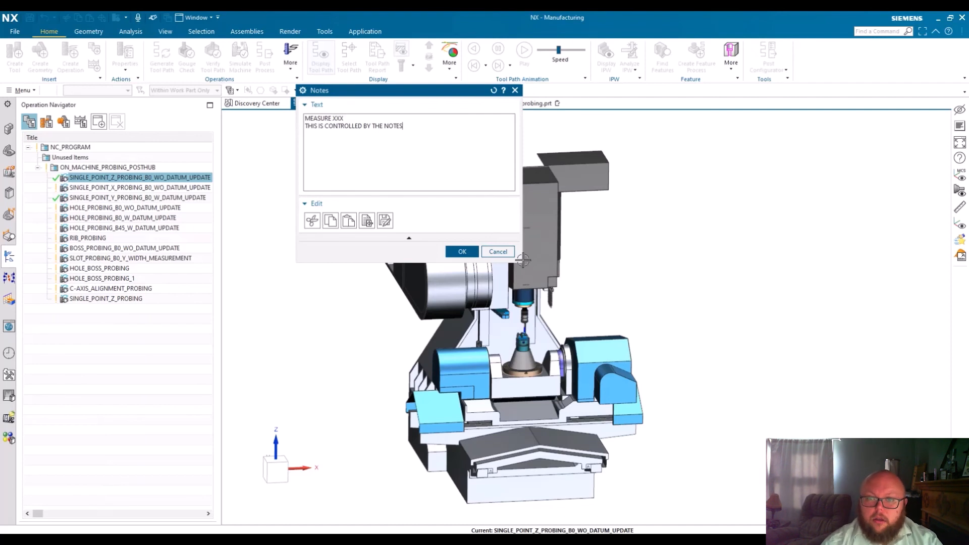
left_click(490, 256)
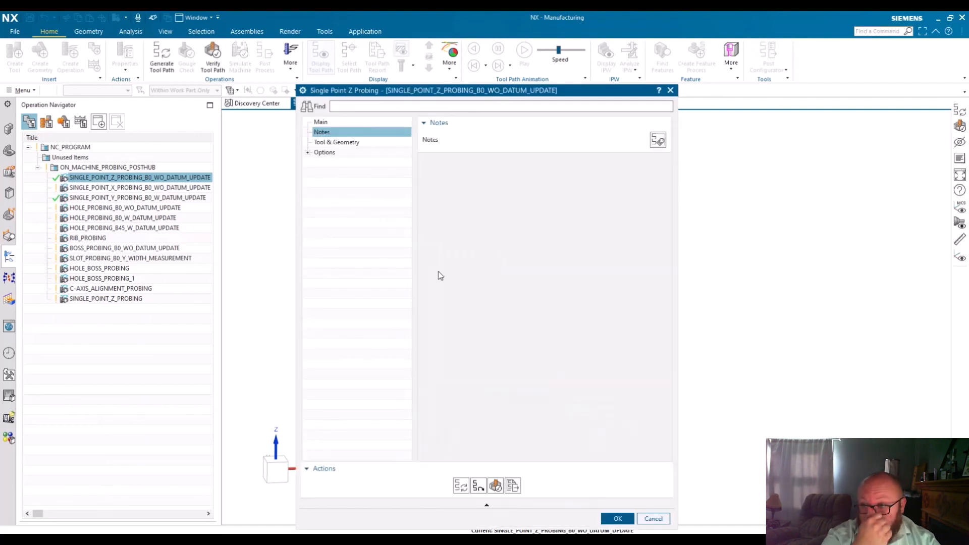
Review the operation's Tool & Geometry settings with the selectable RMP600 probes, and its Feeds & Speeds
left_click(325, 143)
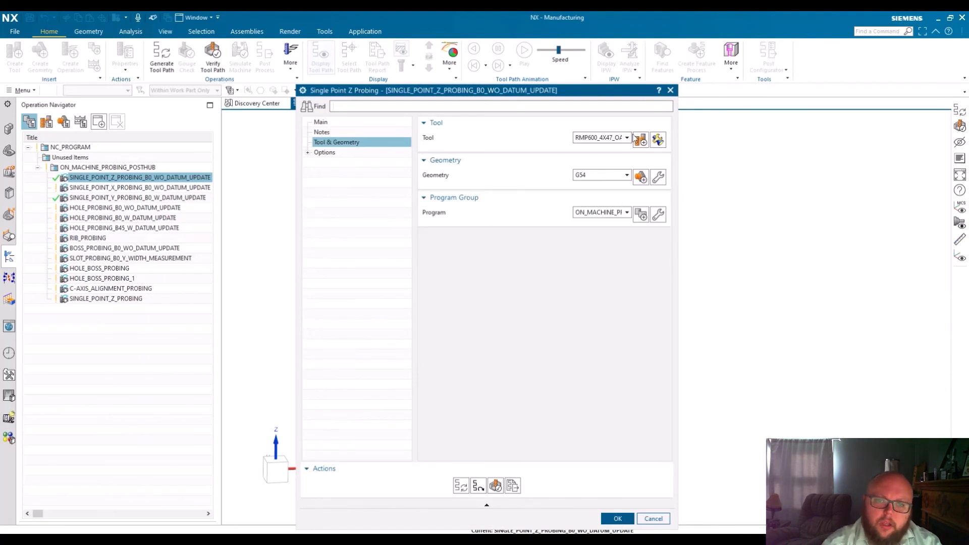
left_click(602, 144)
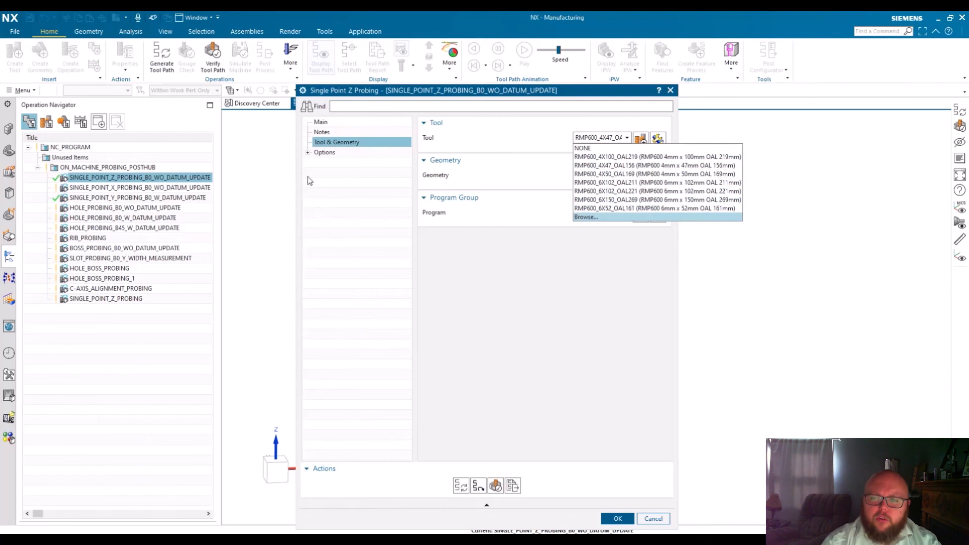
left_click(308, 153)
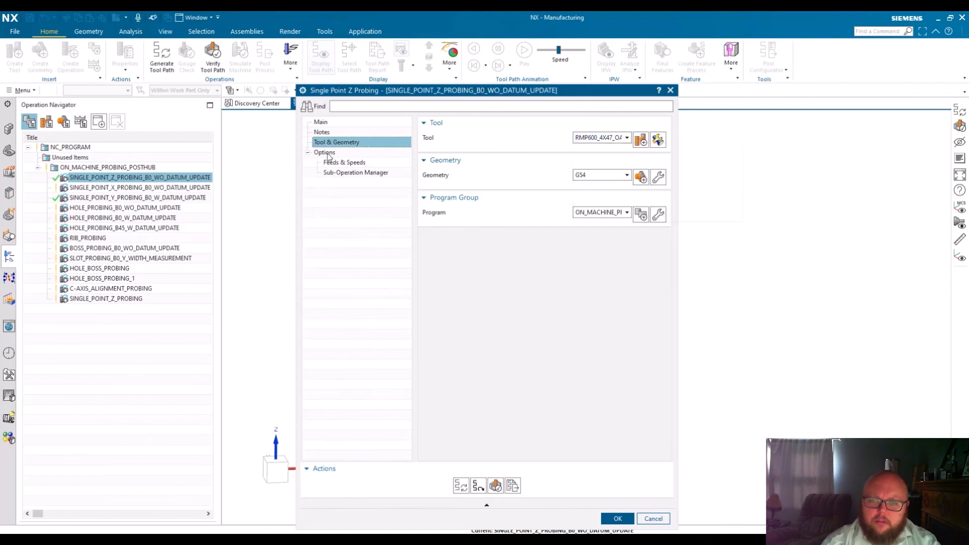
left_click(327, 153)
left_click(336, 163)
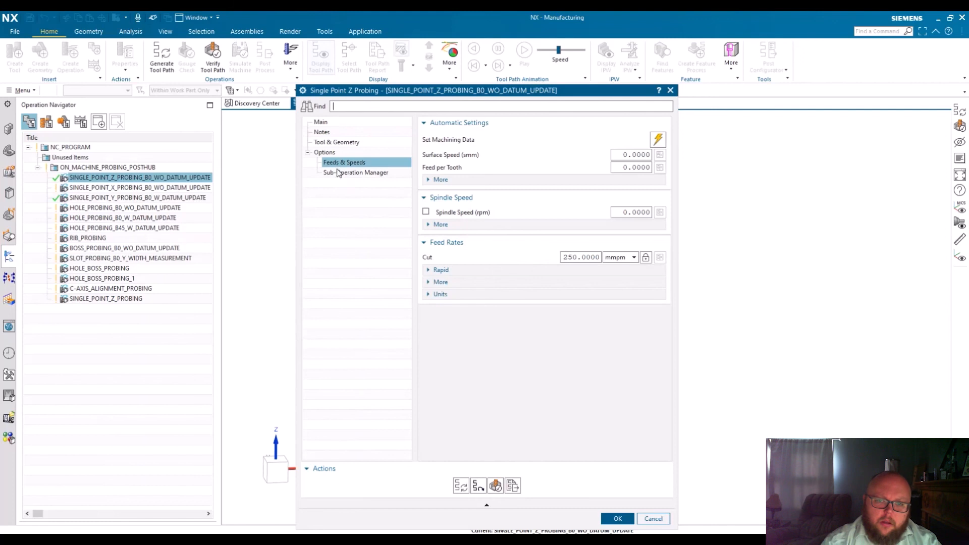
Inspect the moves under the SDIS_SP_Z_condition sub-operation, collapse them, and return to the operation's main settings
left_click(341, 173)
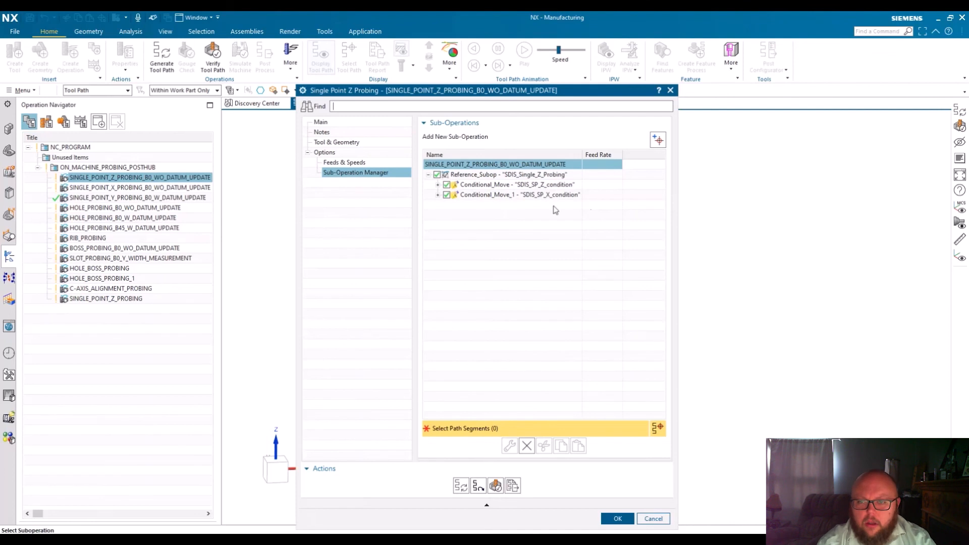
left_click(438, 184)
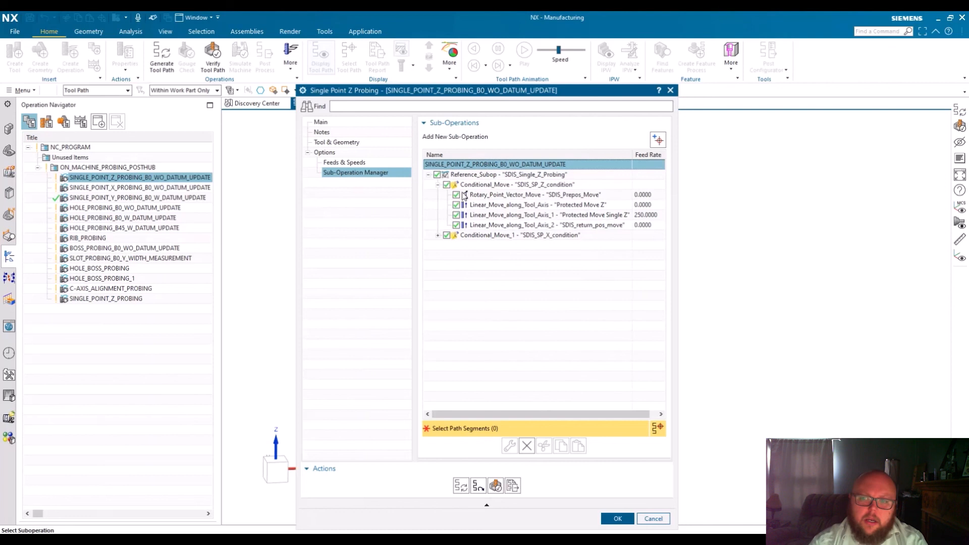
left_click(438, 185)
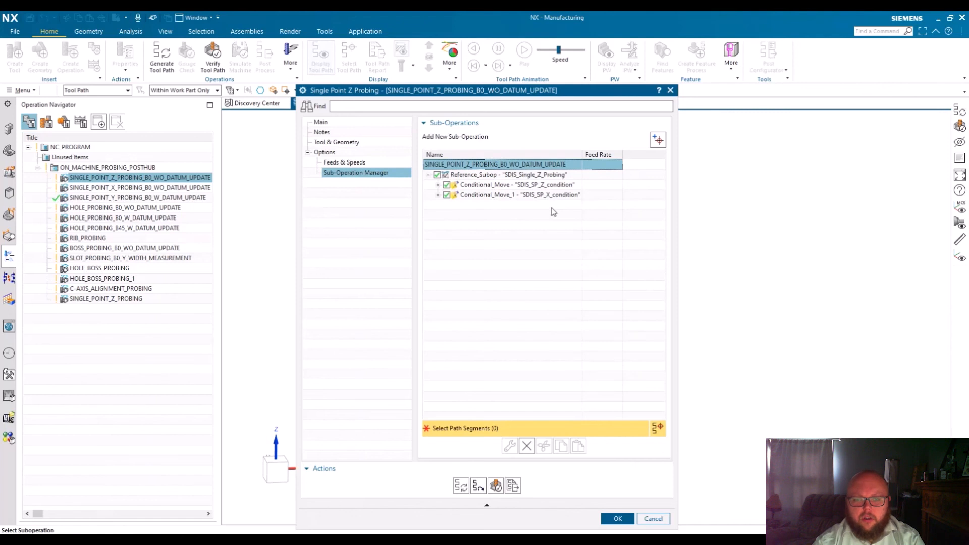
left_click(308, 153)
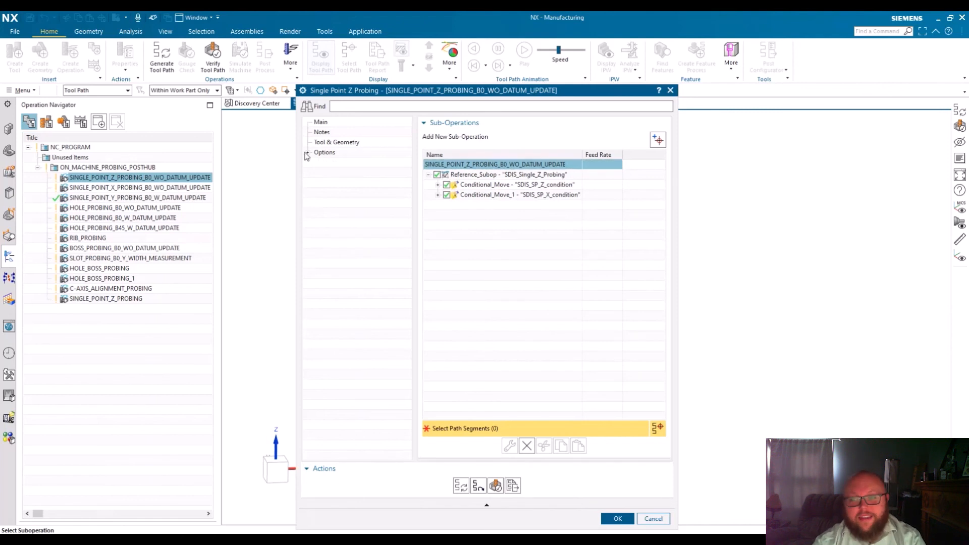
left_click(320, 122)
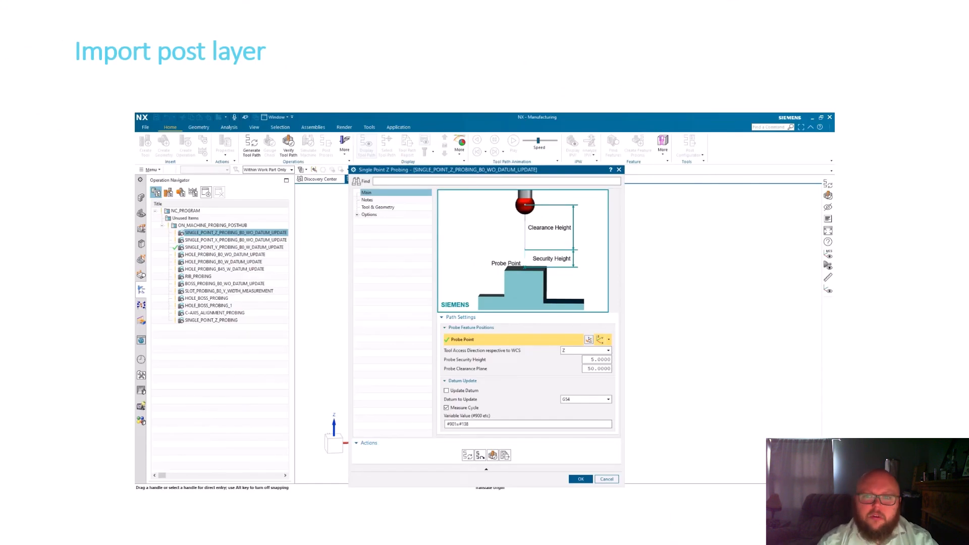
left_click(108, 360)
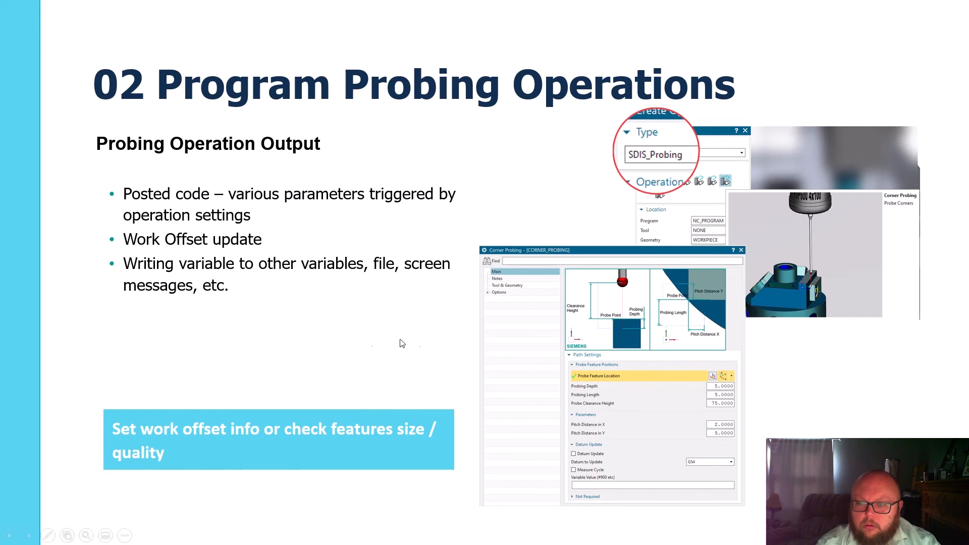
left_click(388, 345)
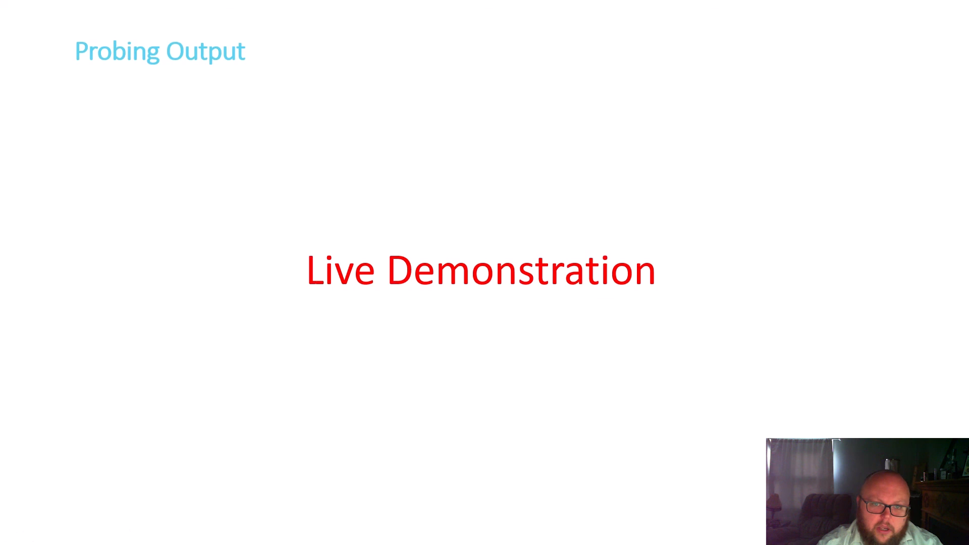
Switch to NX, open the recent part CAM_ACC_SDIS_probing_PostHub.prt, and hide the MCS display
left_click_drag(0, 35, 476, 34)
double_click(476, 34)
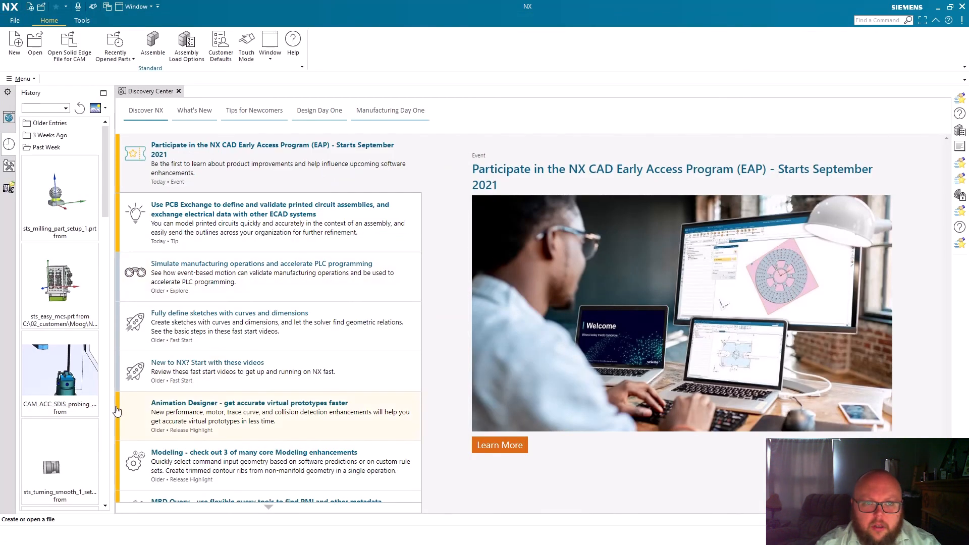
left_click(60, 373)
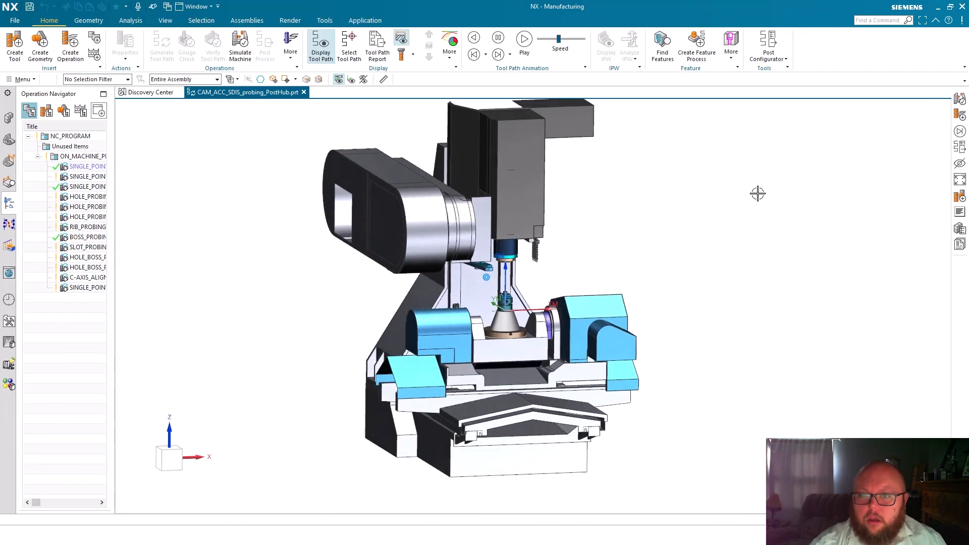
left_click(339, 79)
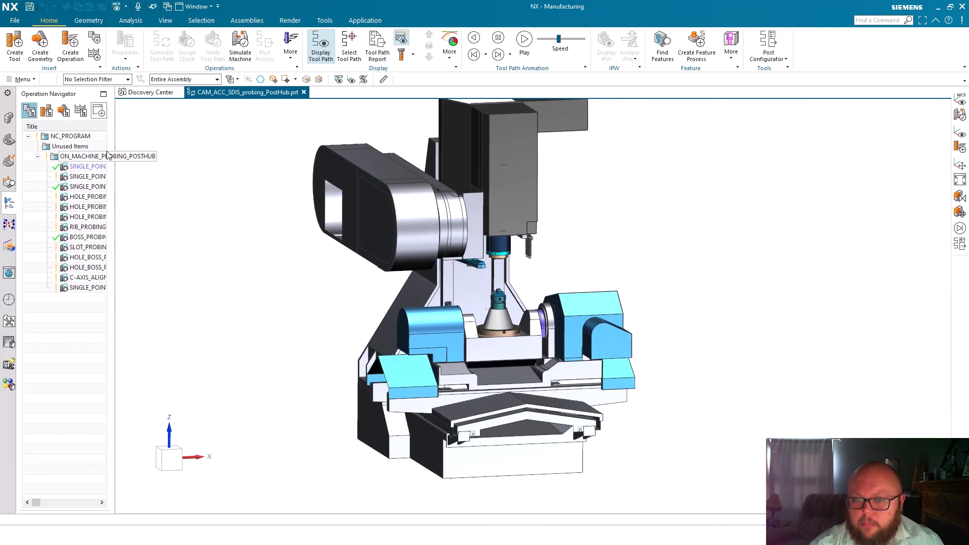
Start Simulate Machine for the ON_MACHINE_PROBING_POSTHUB program group and narrow the Operation Navigator beside the Execution View
left_click_drag(114, 143, 205, 142)
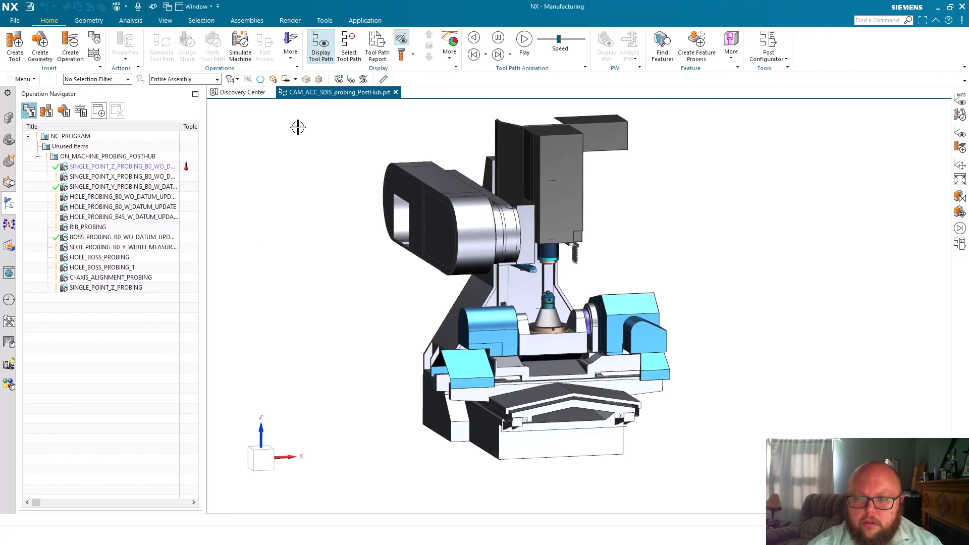
left_click(124, 156)
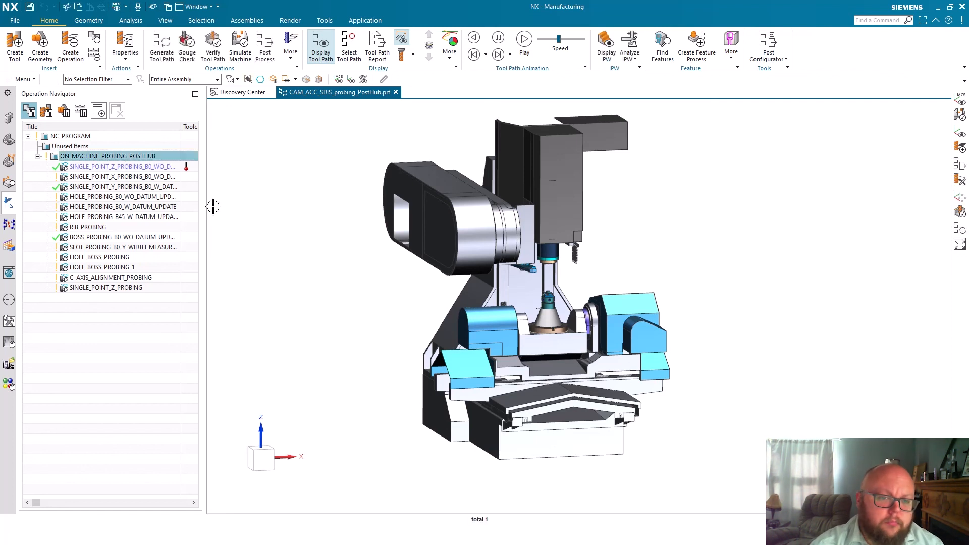
left_click(242, 48)
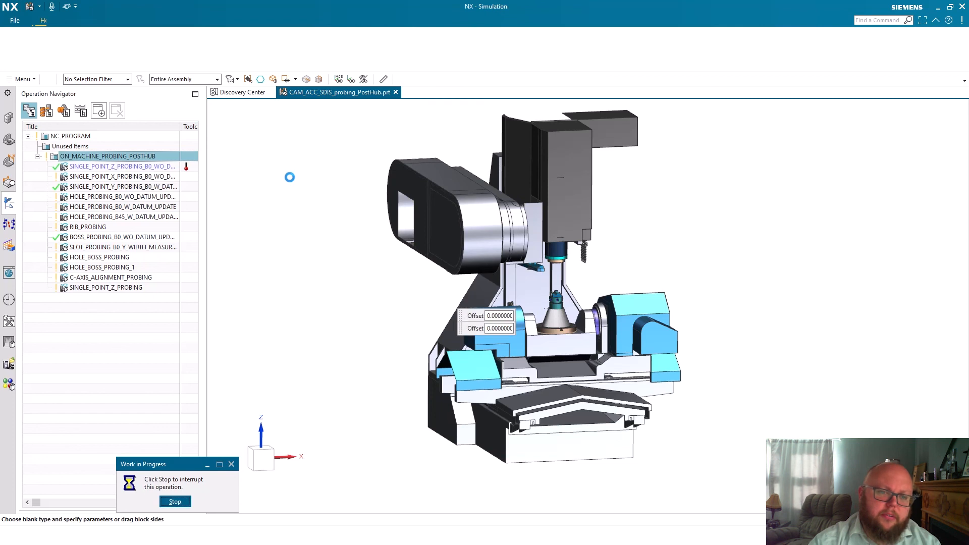
left_click(206, 214)
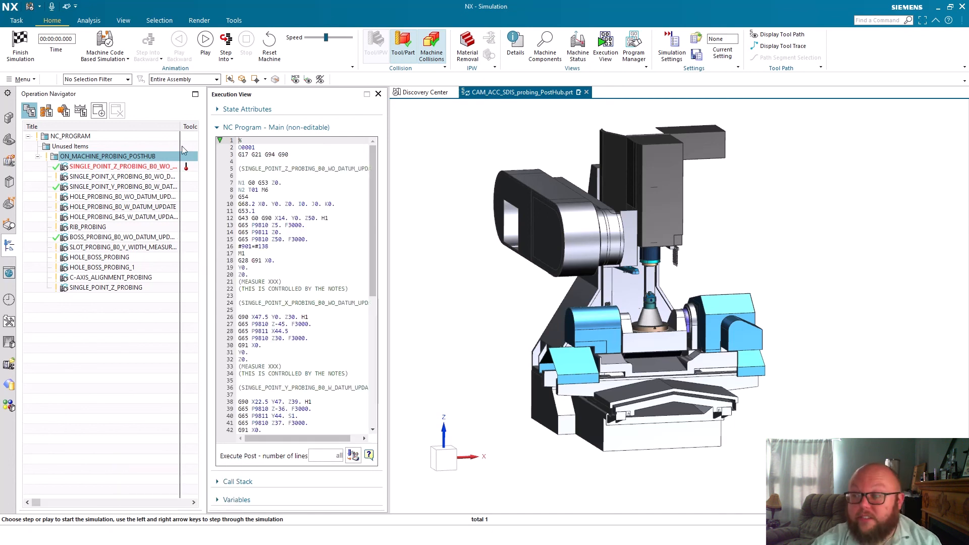
left_click_drag(204, 151, 86, 154)
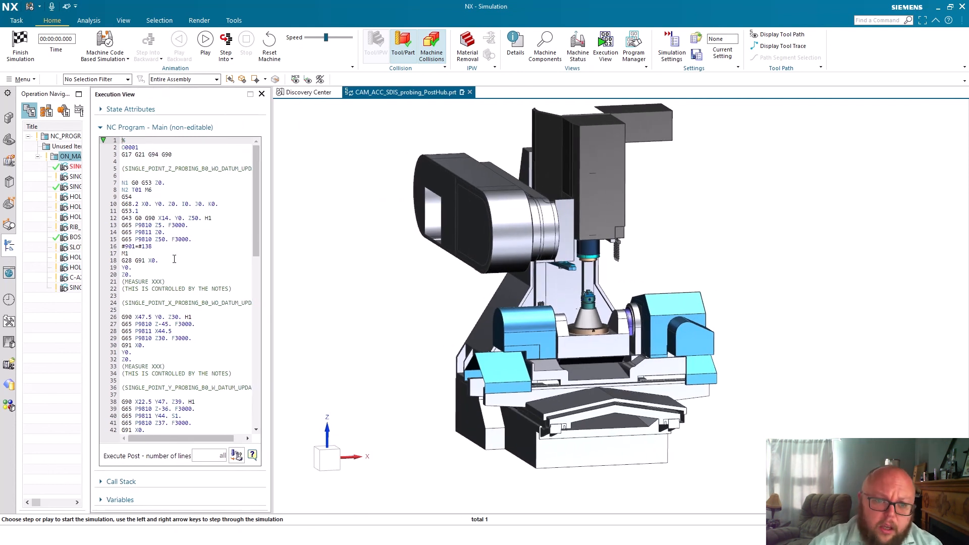
Examine the posted G65 P9810 protected moves and P9811 measuring calls for the single-point Z and X probing operations
left_click_drag(121, 225, 196, 229)
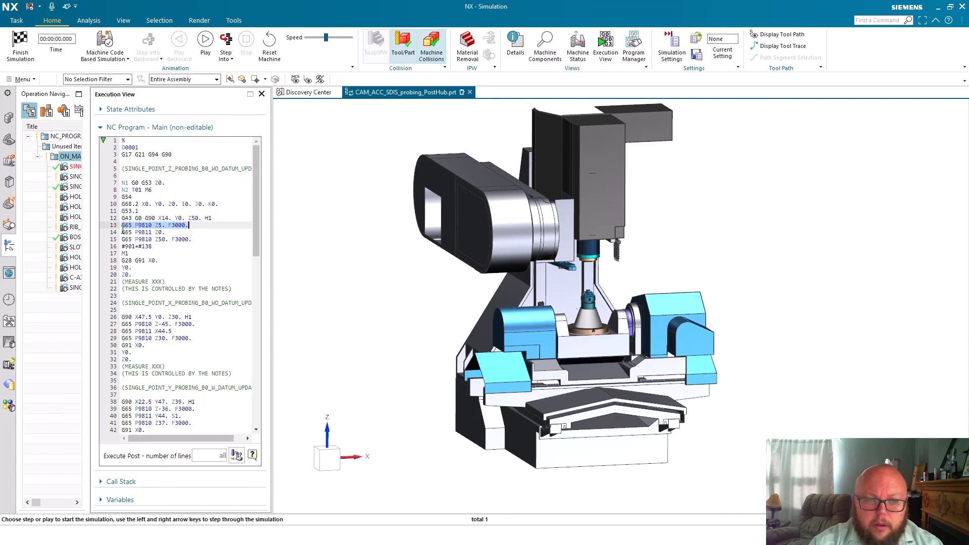
left_click(169, 225)
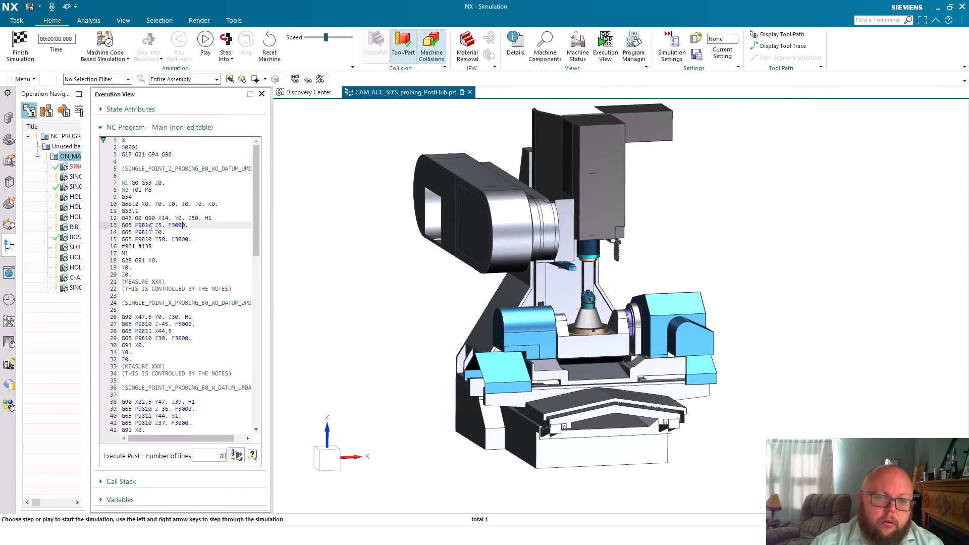
left_click(243, 232)
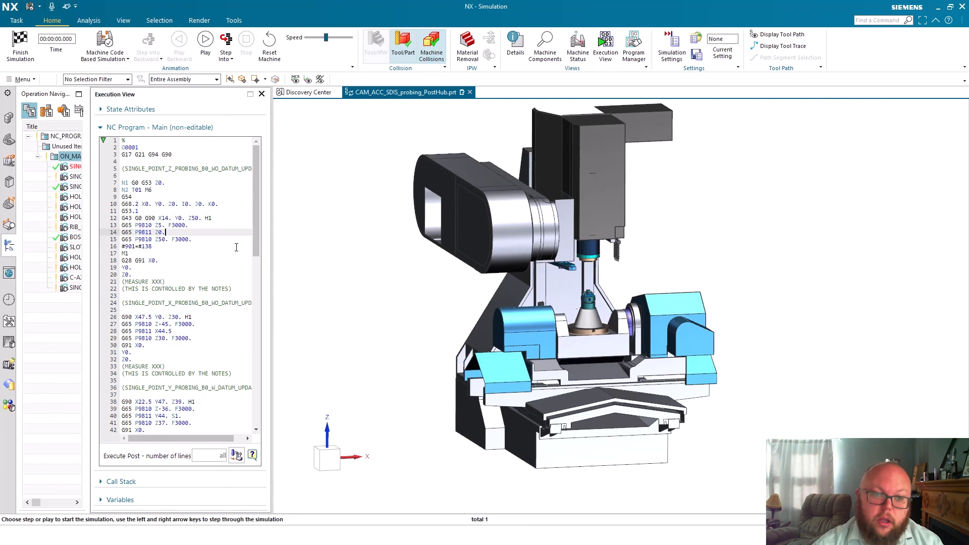
left_click(215, 239)
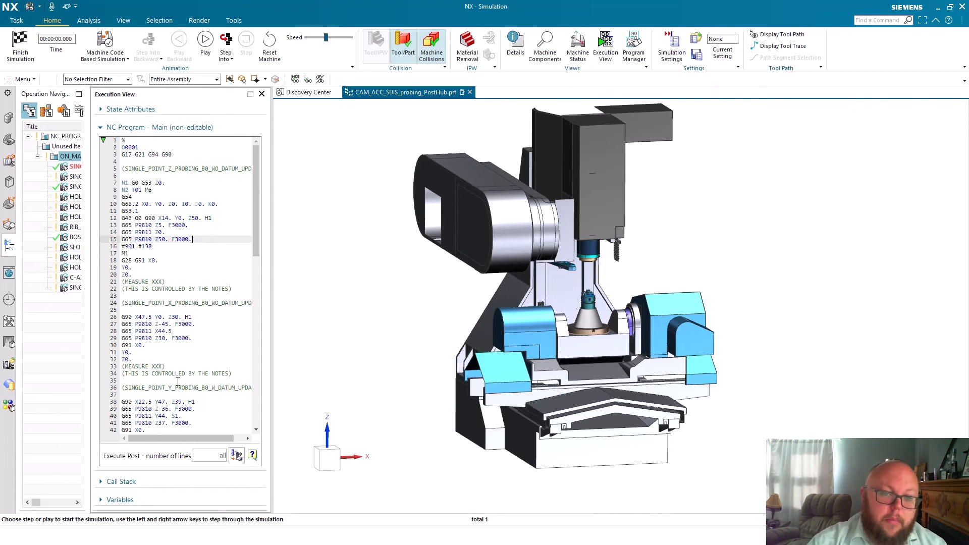
left_click_drag(123, 233, 171, 233)
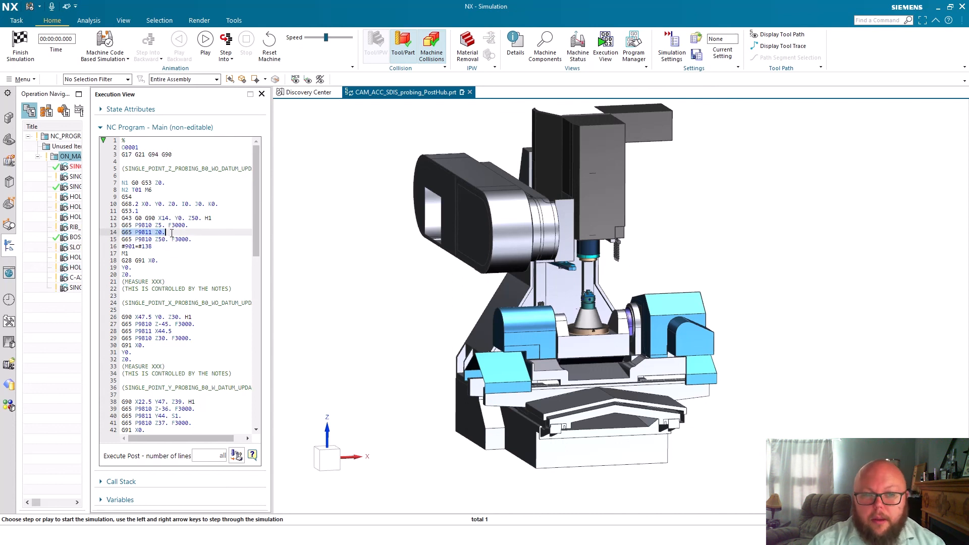
left_click(158, 232)
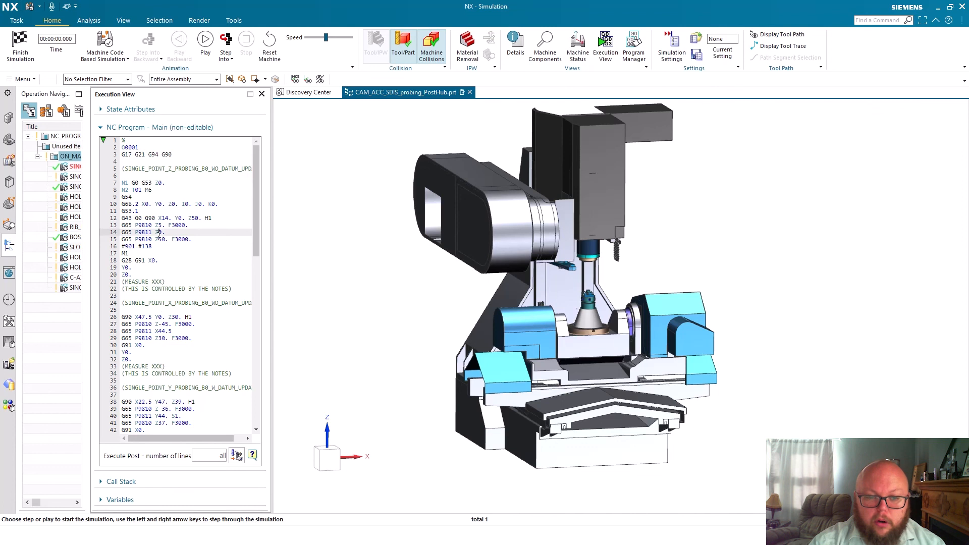
left_click_drag(155, 332, 171, 332)
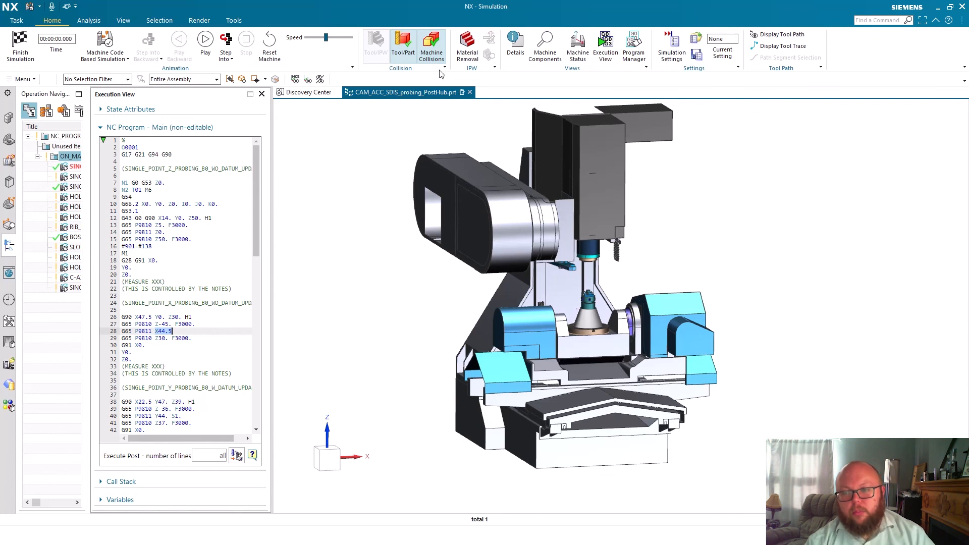
Run the machine simulation at a slow speed and hide the OMP40-2 component in the assembly
left_click(311, 37)
left_click(226, 43)
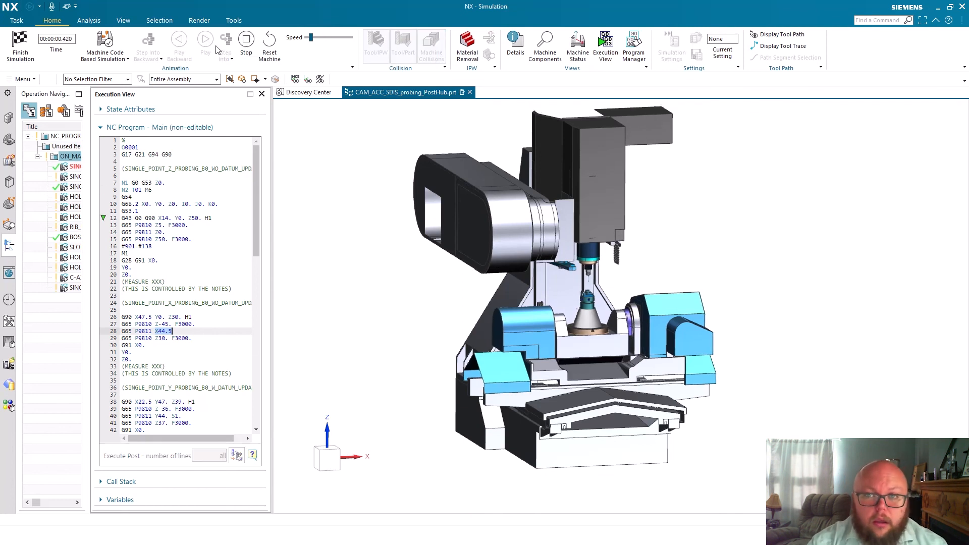
left_click(9, 118)
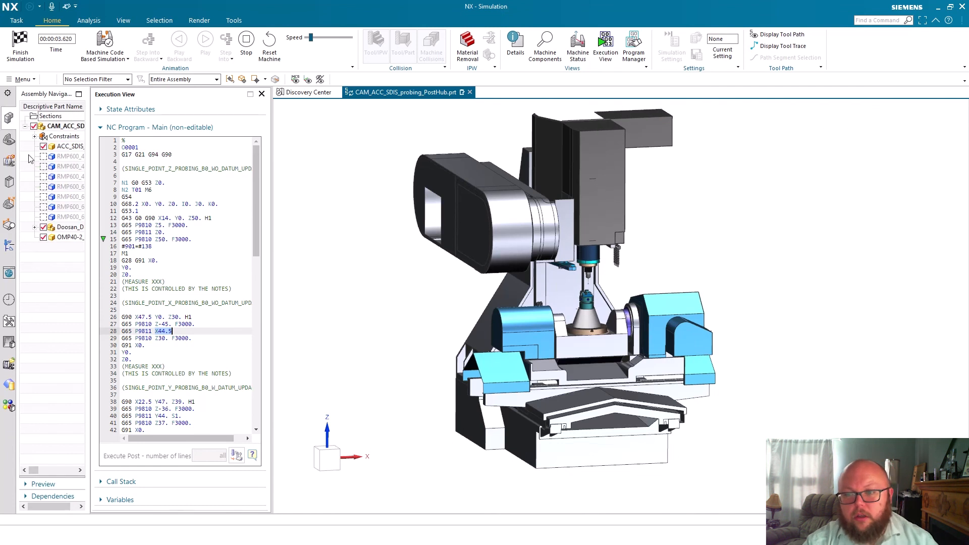
left_click(43, 238)
scroll(643, 187, "up", 5)
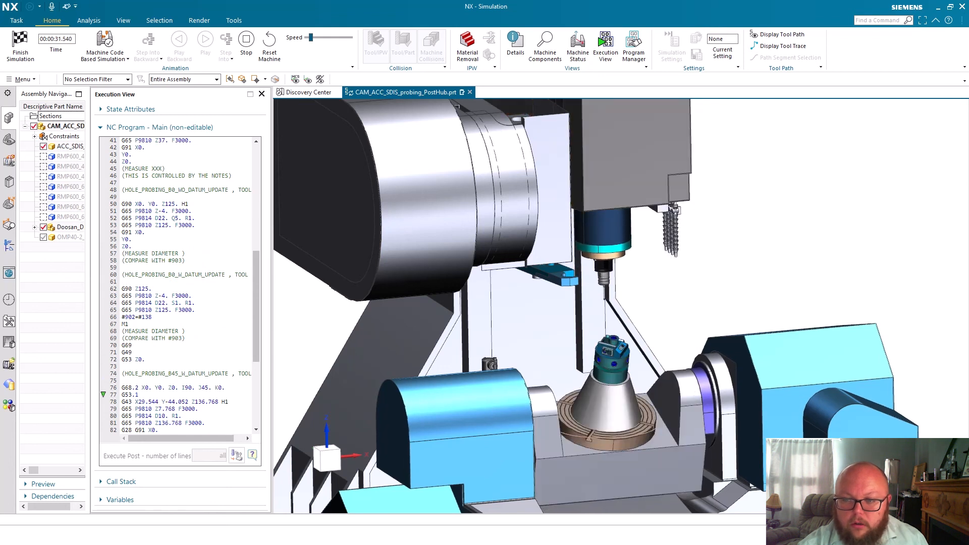
Examine the posted hole-probing lines, including the #902=#138 block and the B45 hole cycle, while the simulation runs
left_click_drag(162, 317, 105, 313)
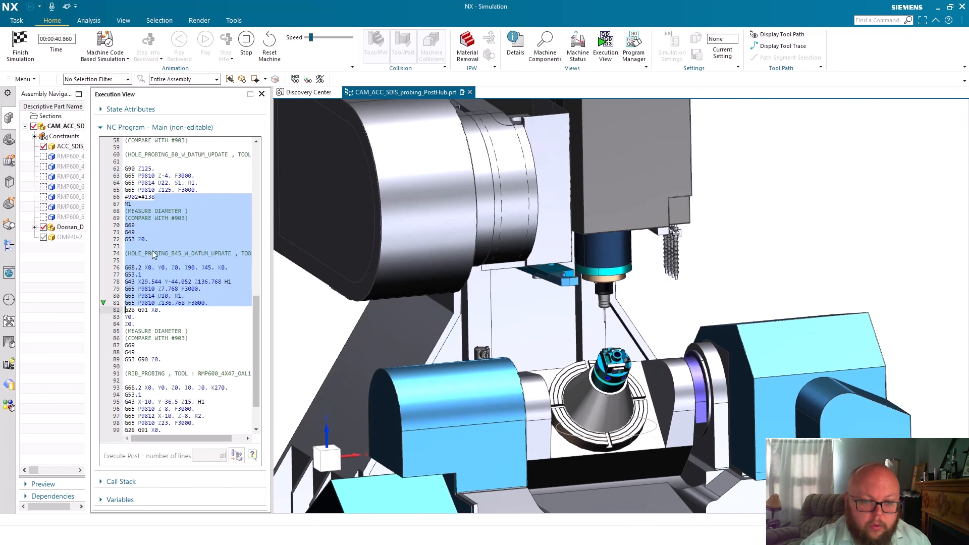
left_click(162, 302)
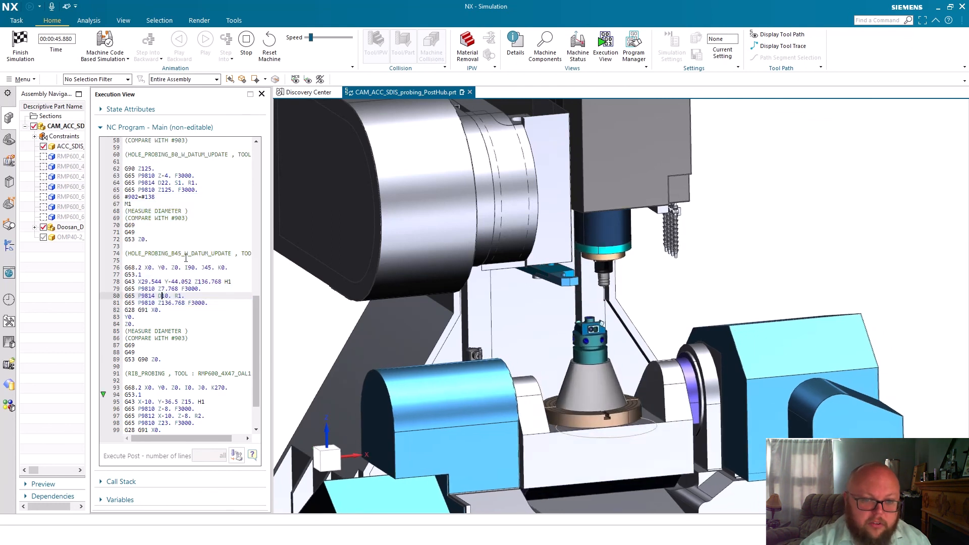
left_click_drag(159, 191, 118, 191)
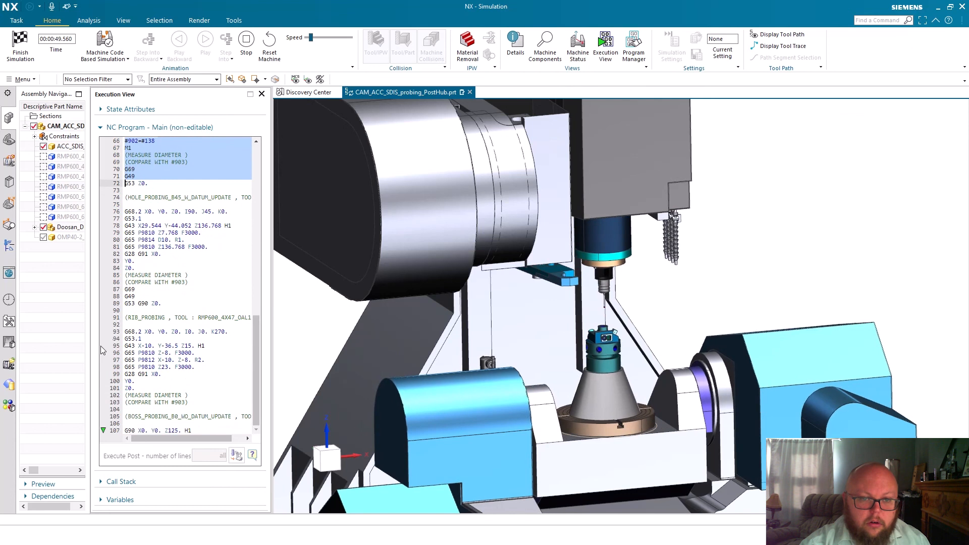
left_click(65, 320)
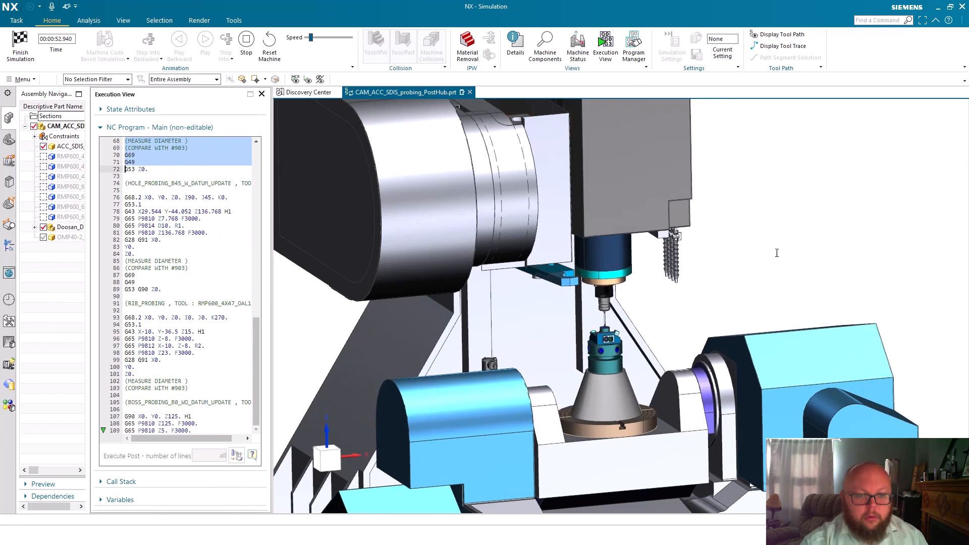
Speed up the simulation until the probing program reaches its end, and finish the simulation
scroll(572, 279, "down", 3)
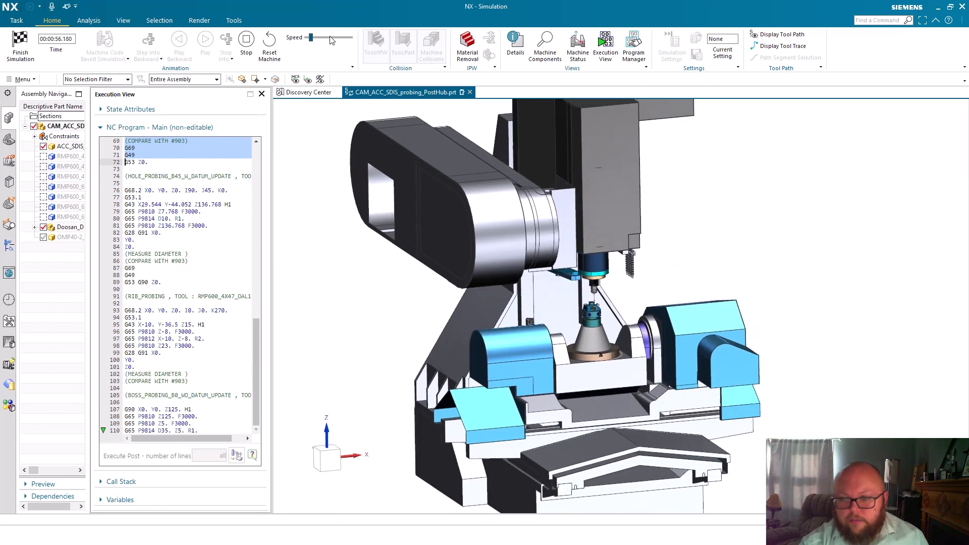
left_click(329, 38)
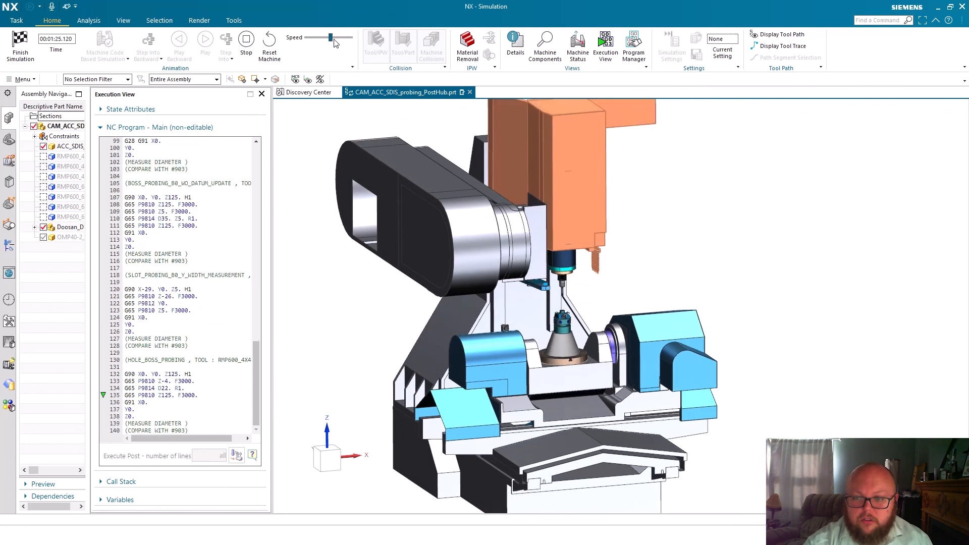
left_click_drag(327, 38, 322, 38)
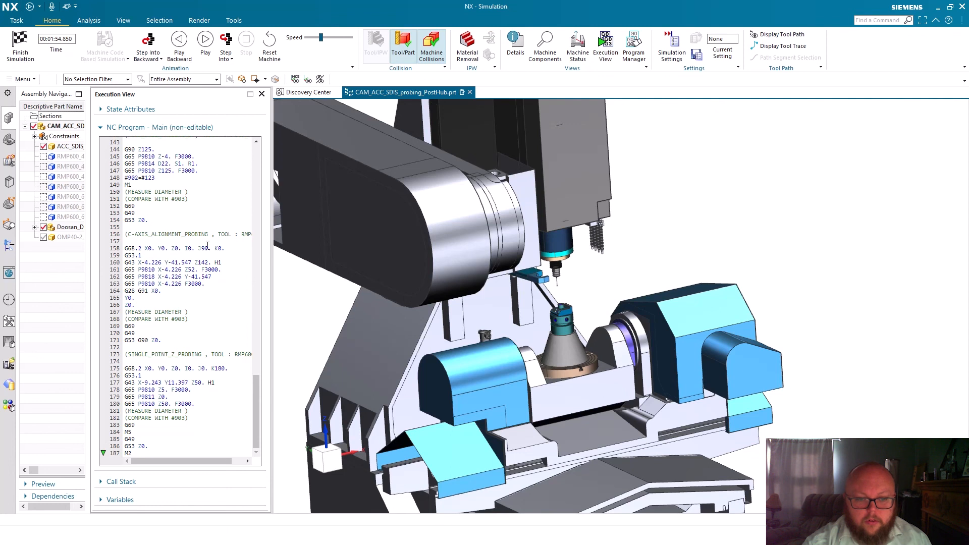
left_click(21, 40)
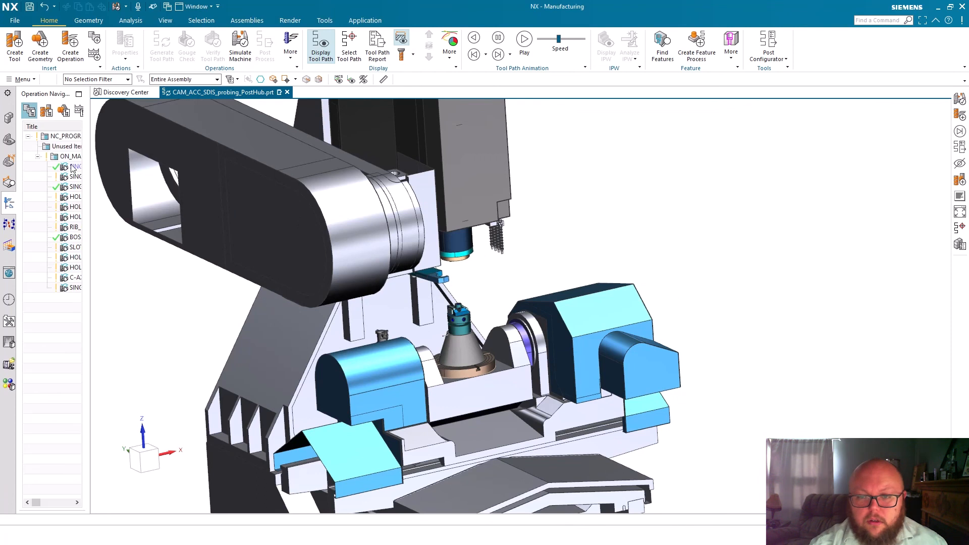
Widen the Operation Navigator and review the probe point and datum update settings of SINGLE_POINT_Z_PROBING_B0_WO_DATUM_UPDATE
left_click_drag(90, 151, 213, 137)
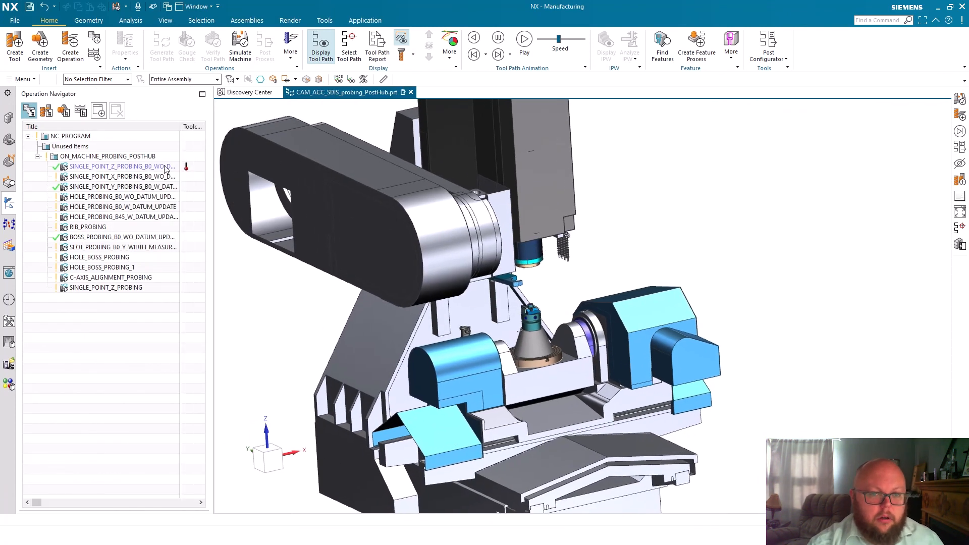
left_click(115, 171)
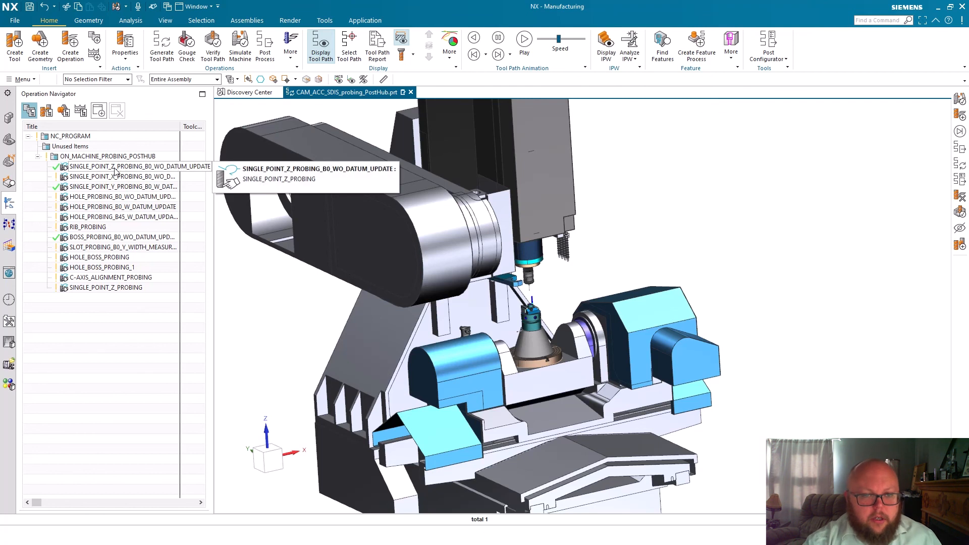
double_click(116, 170)
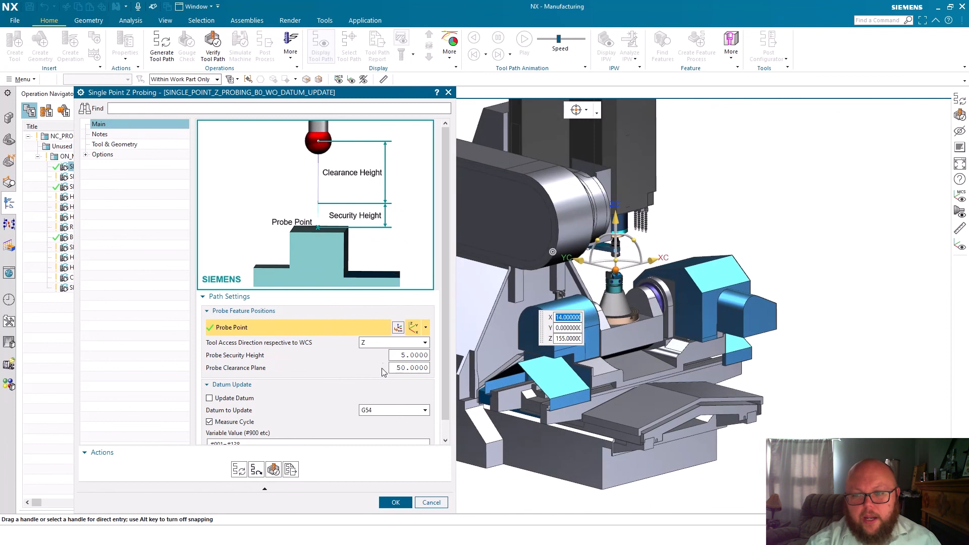
scroll(402, 354, "down", 1)
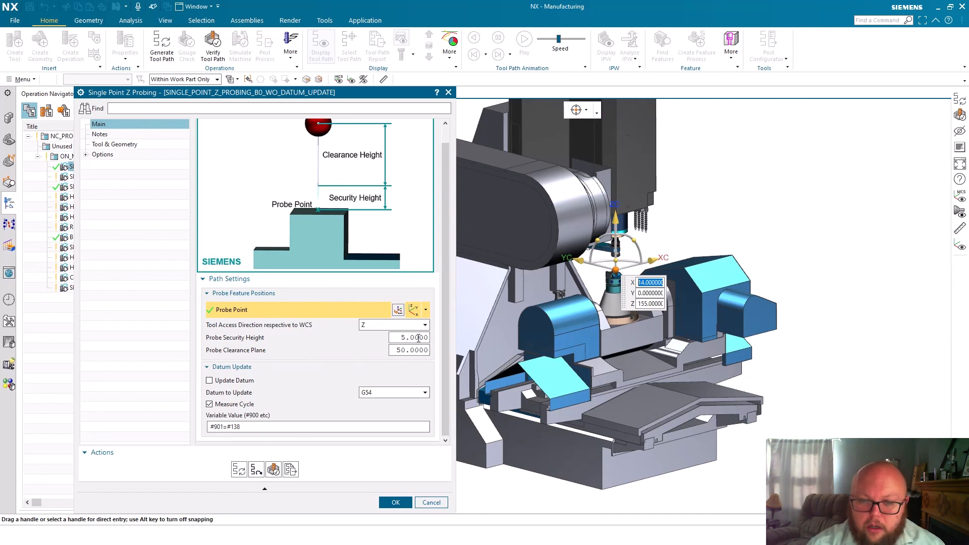
left_click(396, 503)
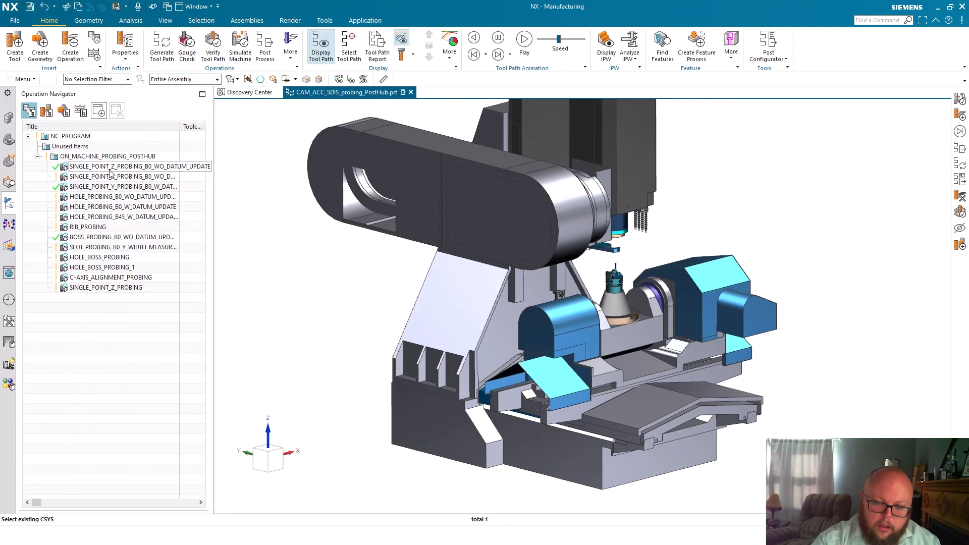
Post process the B0 single-point Z probing operation and compare its G65 P9811 measuring line with the tool path on the part
right_click(112, 171)
left_click(140, 271)
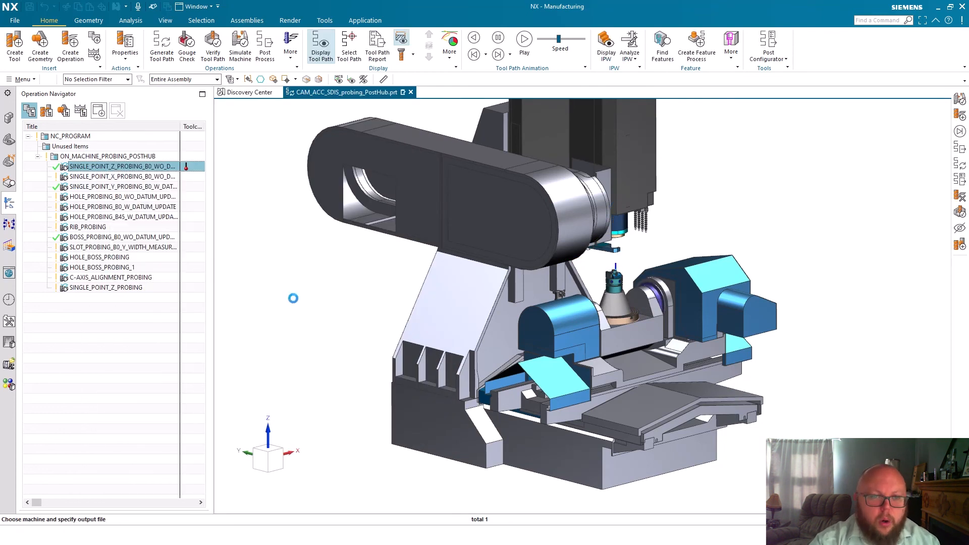
middle_click(169, 167)
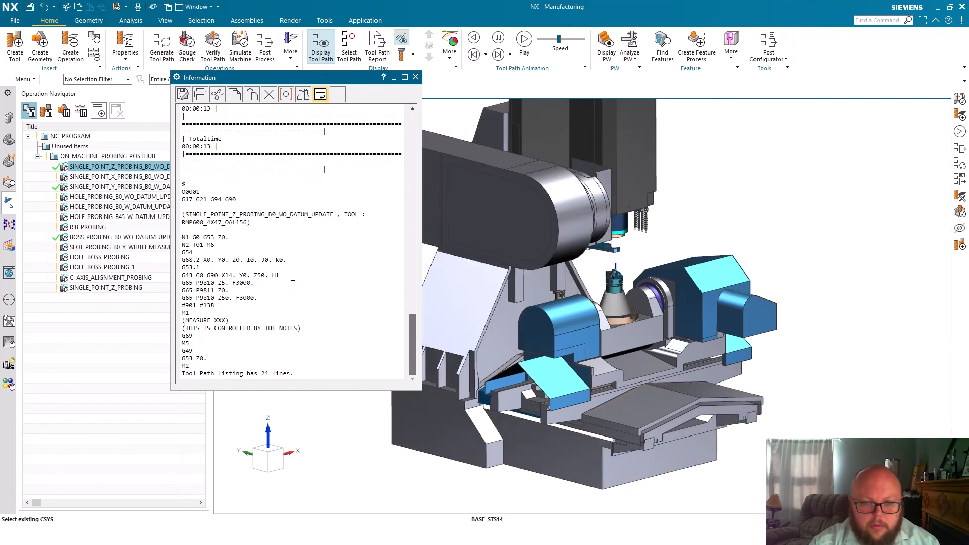
left_click_drag(184, 291, 232, 291)
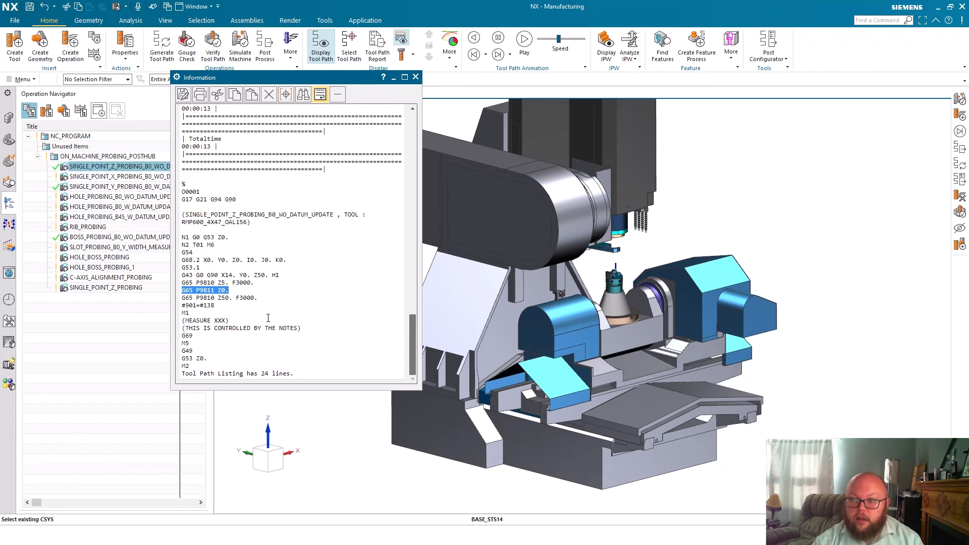
left_click(248, 297)
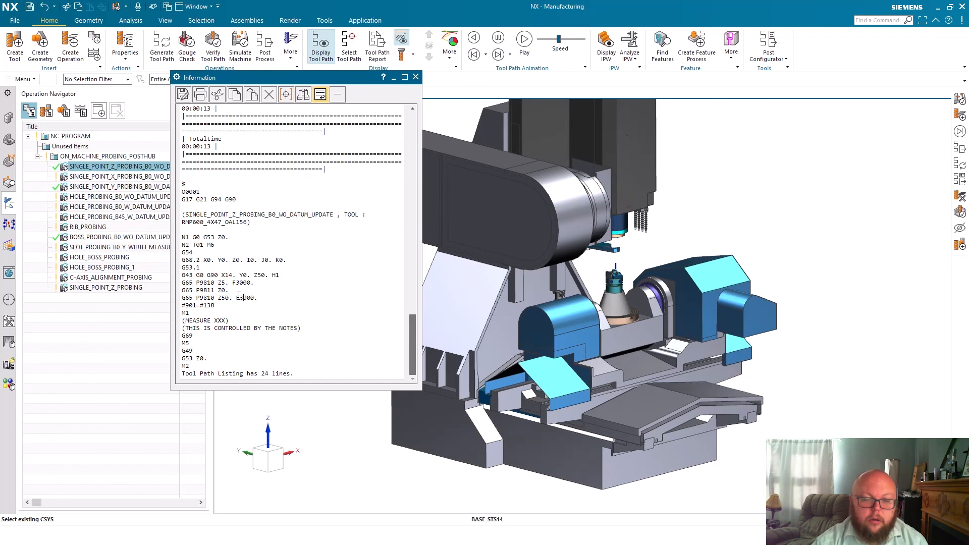
scroll(247, 296, "up", 9)
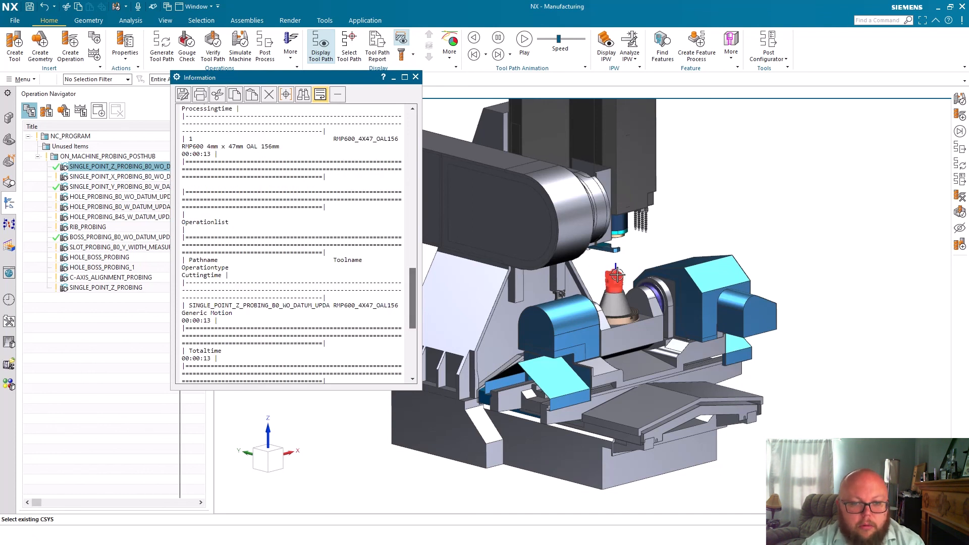
scroll(617, 275, "up", 5)
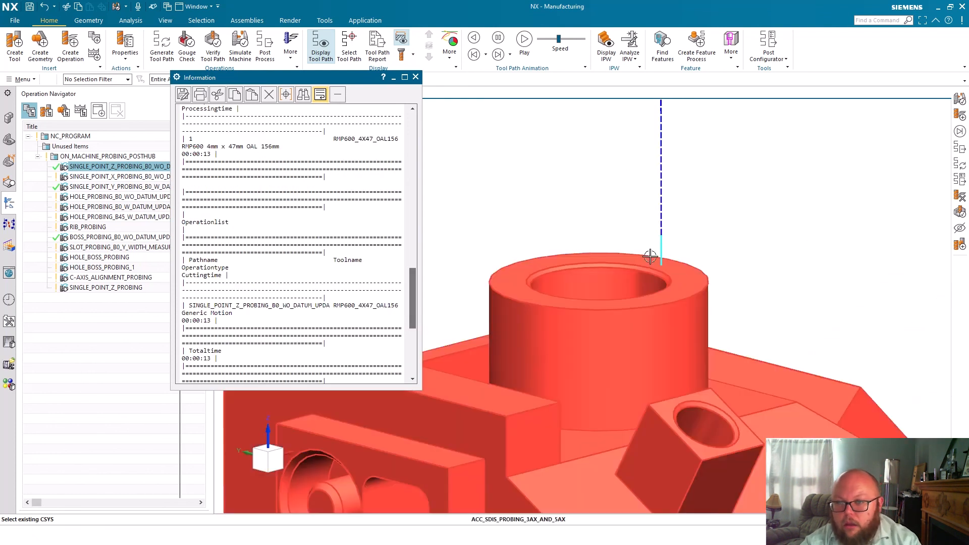
left_click(415, 77)
Turn on Update Datum with G54 in the B0 single-point Z probing operation
scroll(476, 147, "down", 8)
double_click(118, 166)
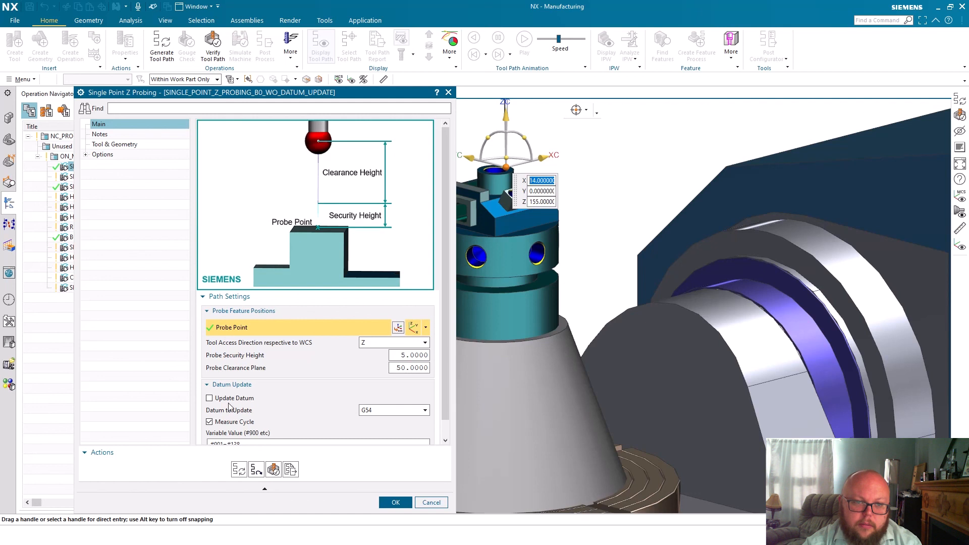
left_click(209, 398)
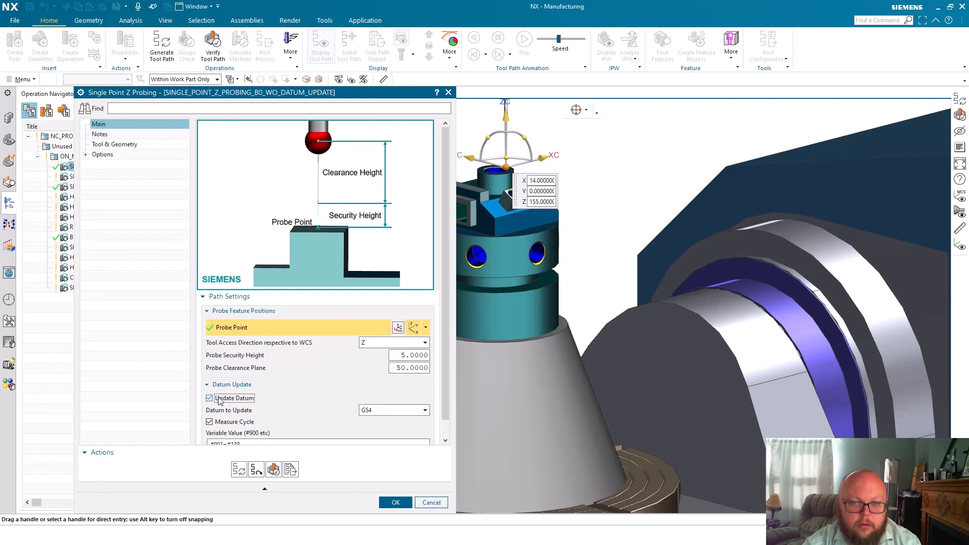
left_click(396, 502)
Post process the B0 single-point Z probing operation again and check the S1. datum argument on the P9811 line
right_click(116, 167)
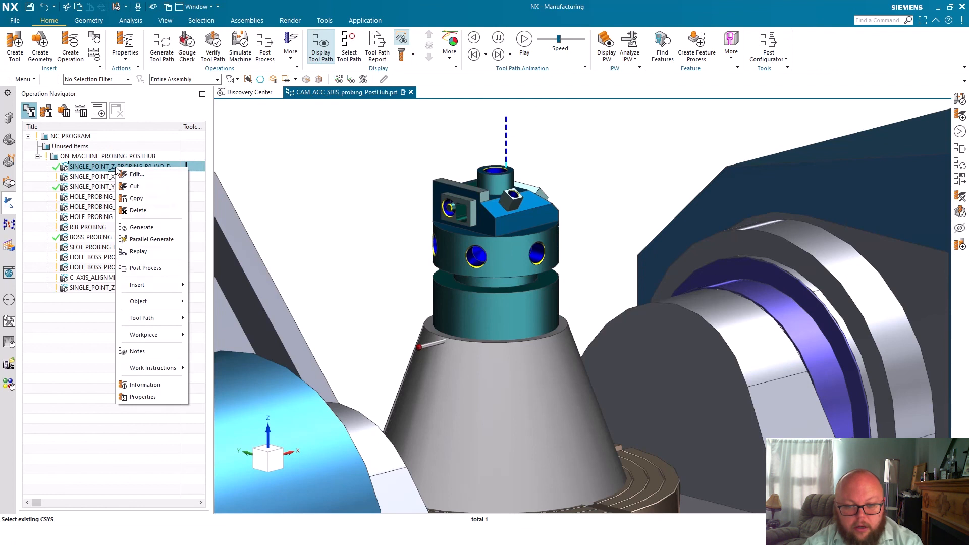
left_click(147, 268)
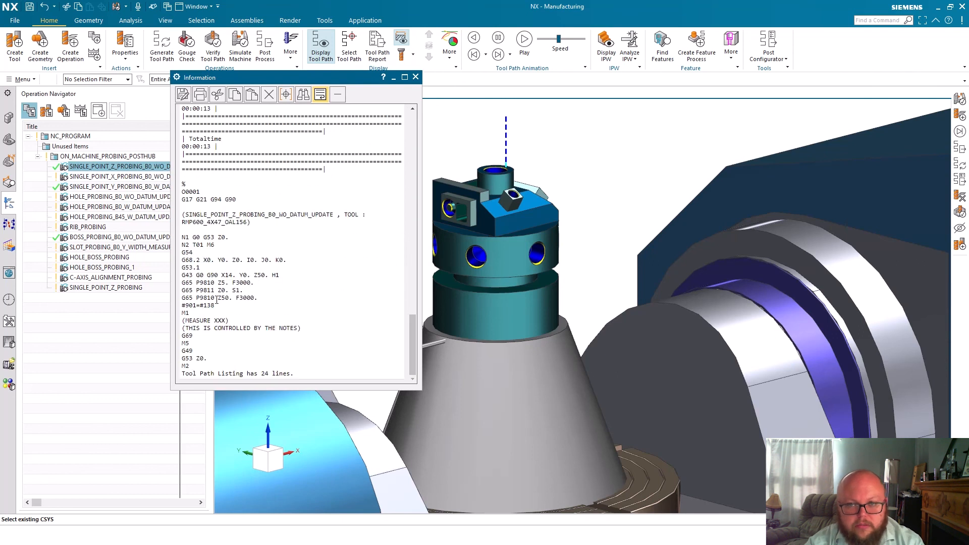
double_click(237, 292)
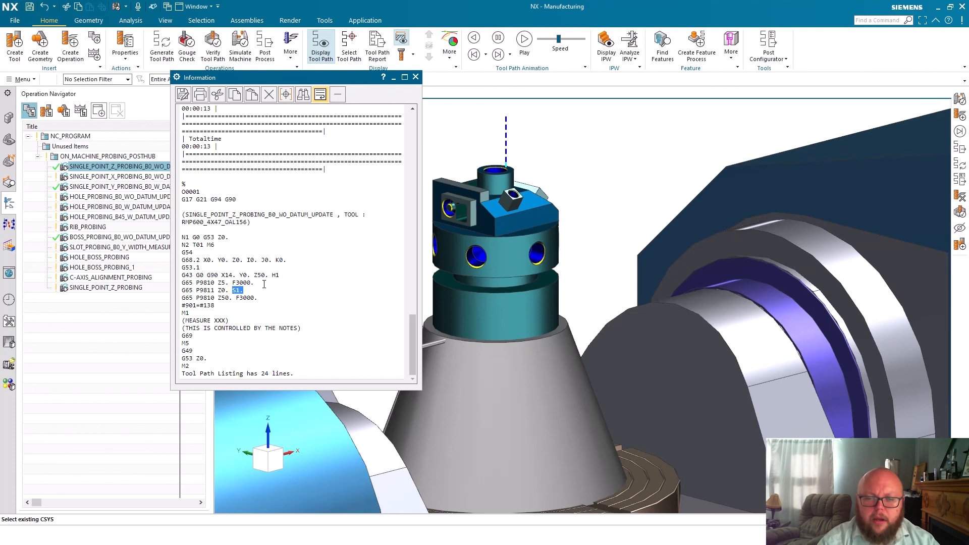
left_click(416, 77)
Open the C-AXIS_ALIGNMENT_PROBING operation and arrange its dialog so that all settings and the part are visible
left_click(140, 278)
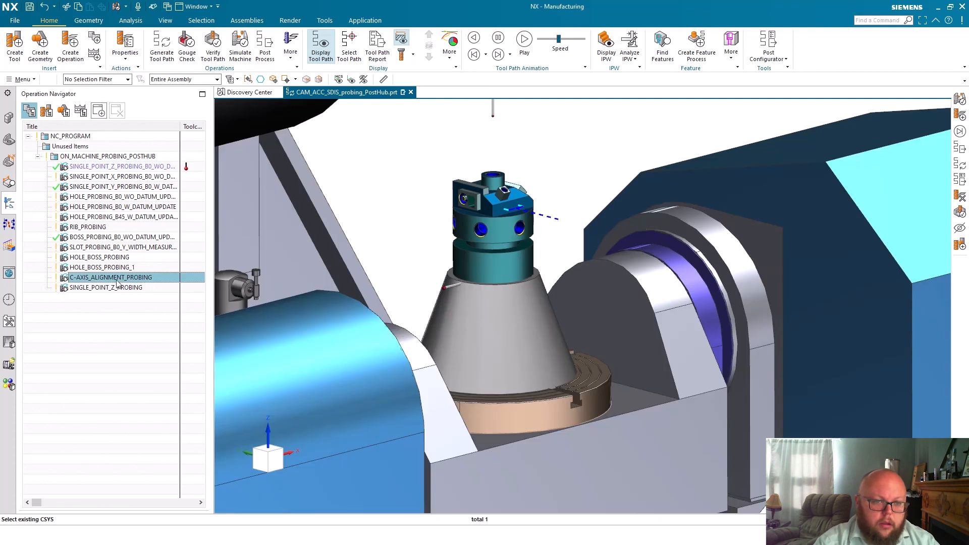
double_click(117, 278)
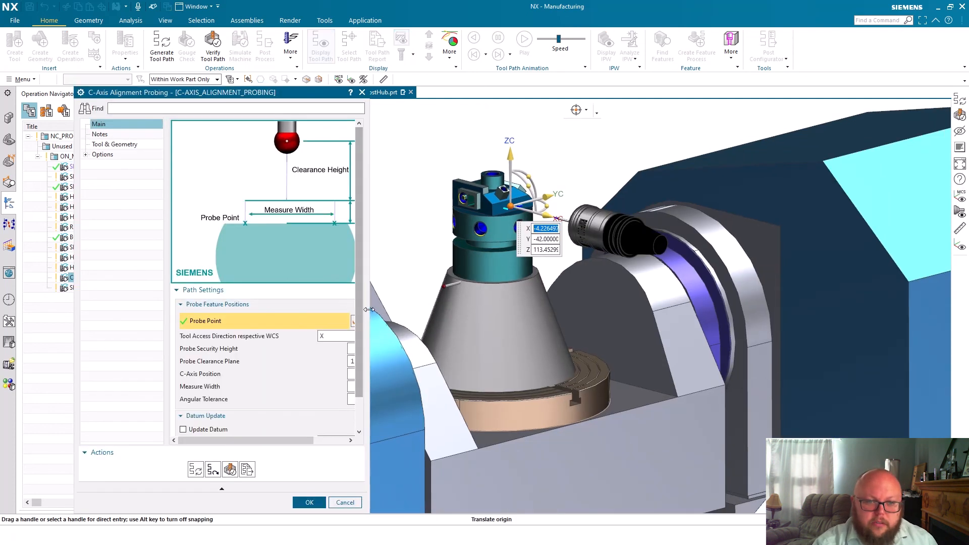
left_click_drag(473, 307, 475, 307)
left_click_drag(387, 95, 331, 97)
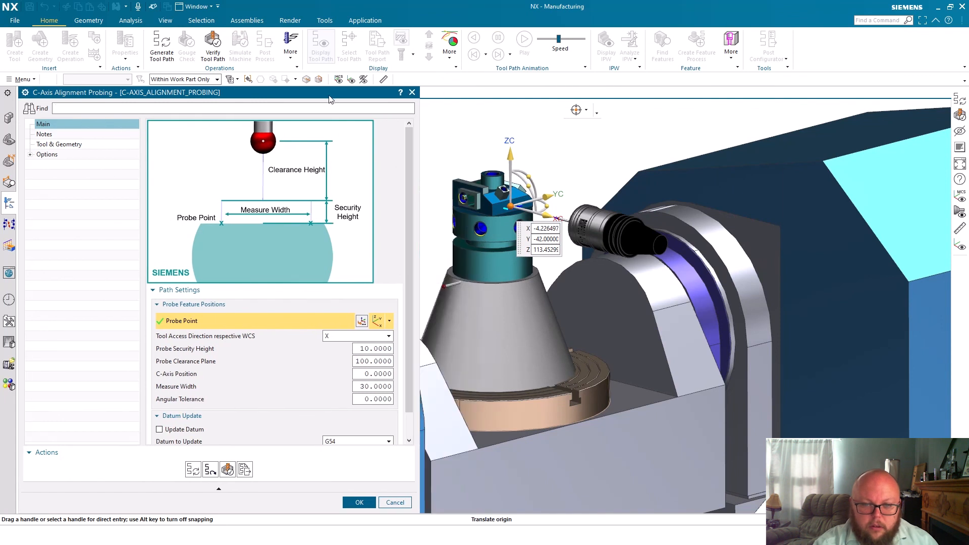
Examine the C-axis position, measure width, angular tolerance and datum update settings against the alignment probing path on the part
scroll(484, 220, "up", 2)
scroll(539, 203, "up", 3)
scroll(541, 196, "up", 1)
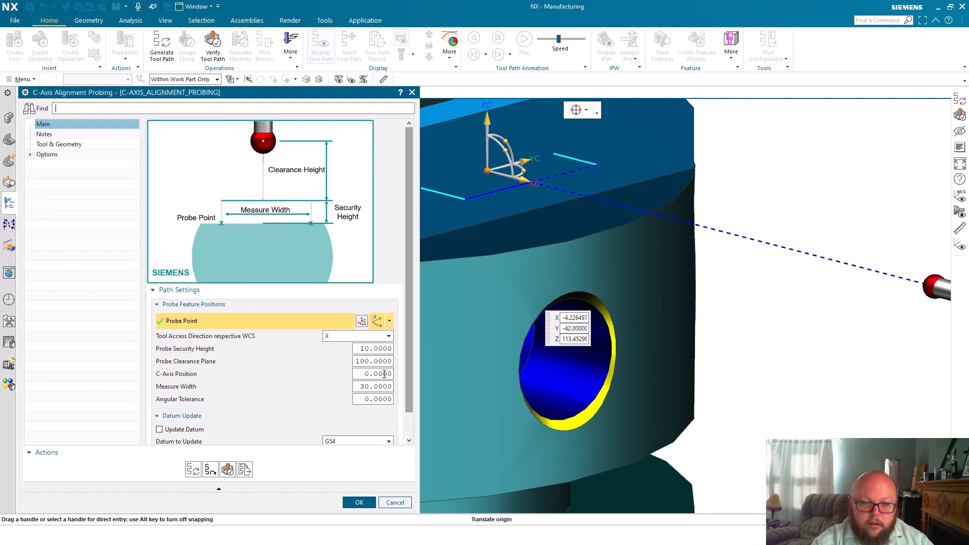
left_click_drag(379, 374, 336, 372)
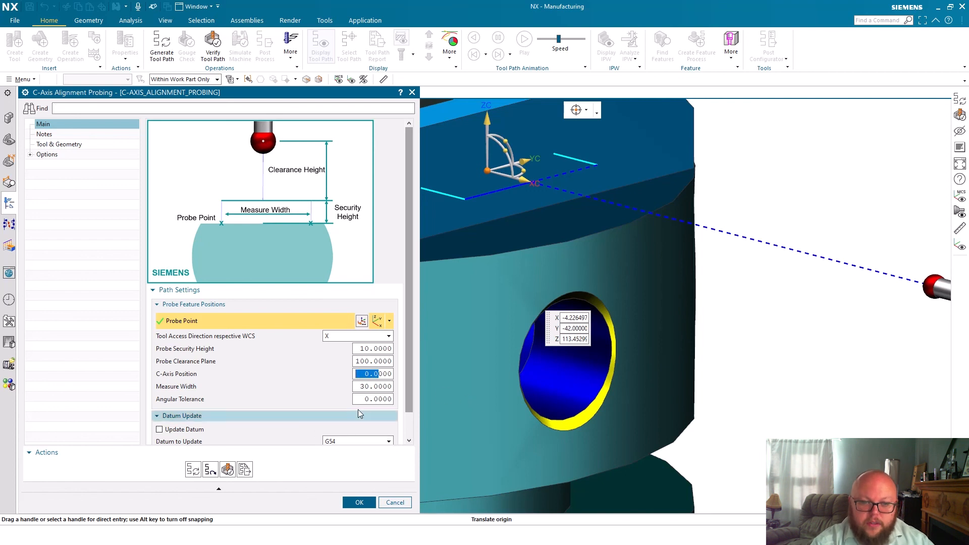
scroll(639, 253, "up", 3)
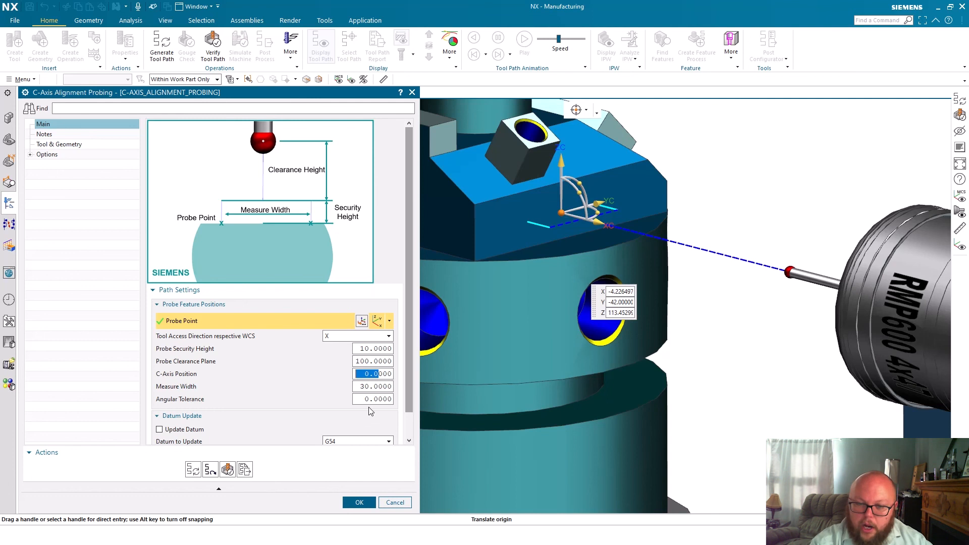
scroll(375, 398, "down", 1)
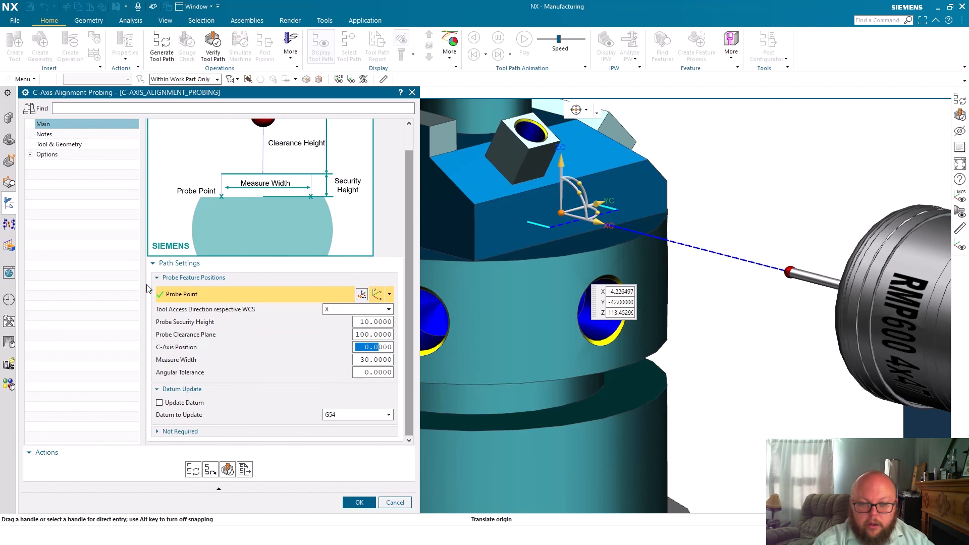
middle_click_drag(554, 100, 553, 100)
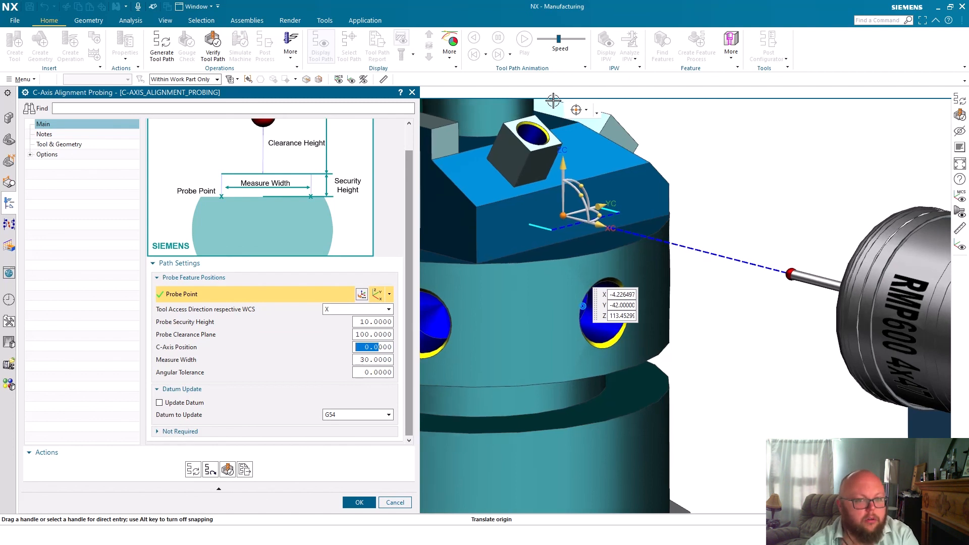
Accept the C-axis alignment probing settings and post process the operation with the Doosan DNM350 postprocessor
scroll(553, 100, "down", 8)
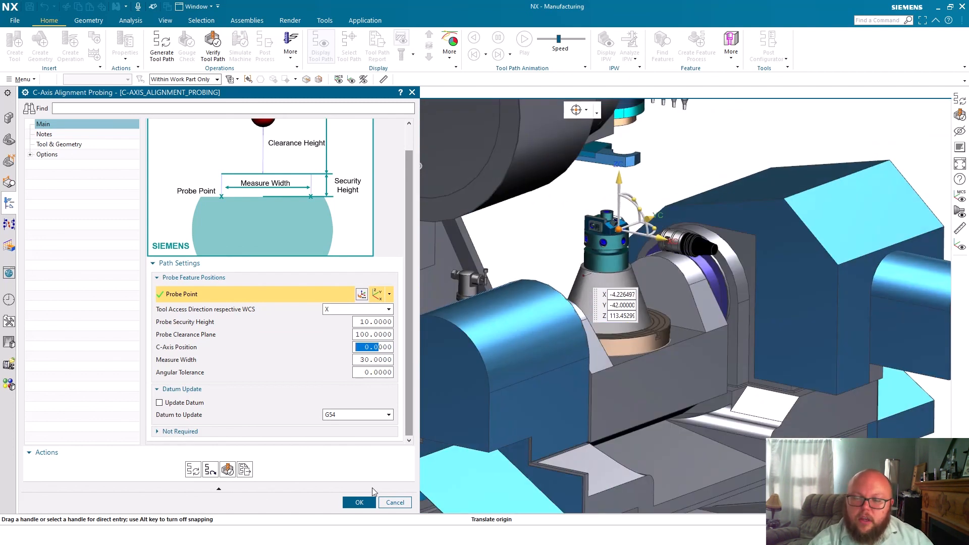
left_click(374, 503)
right_click(115, 279)
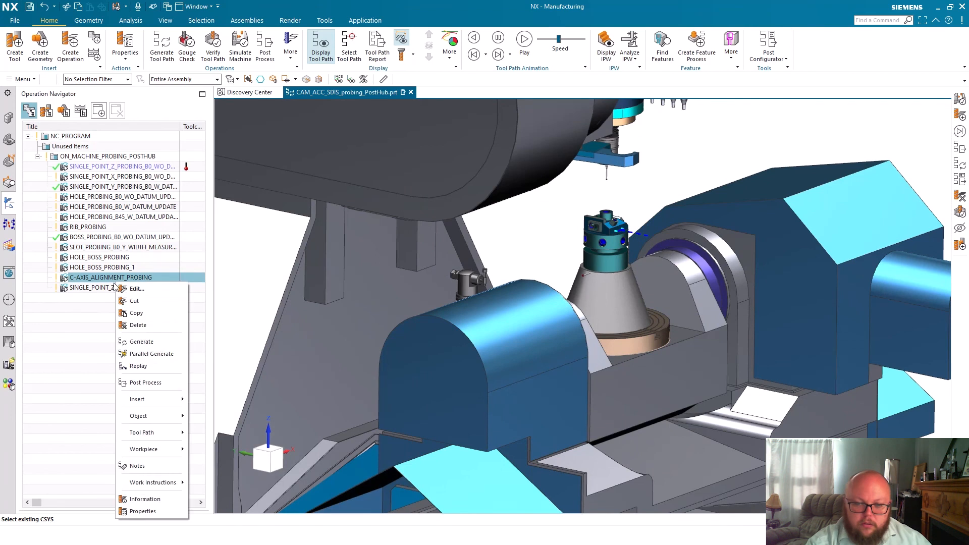
left_click(160, 384)
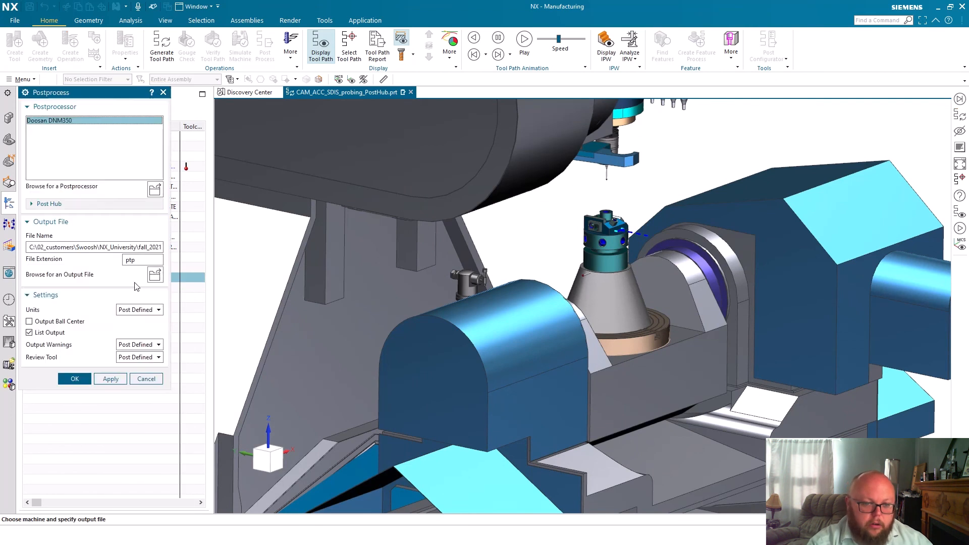
middle_click(135, 281)
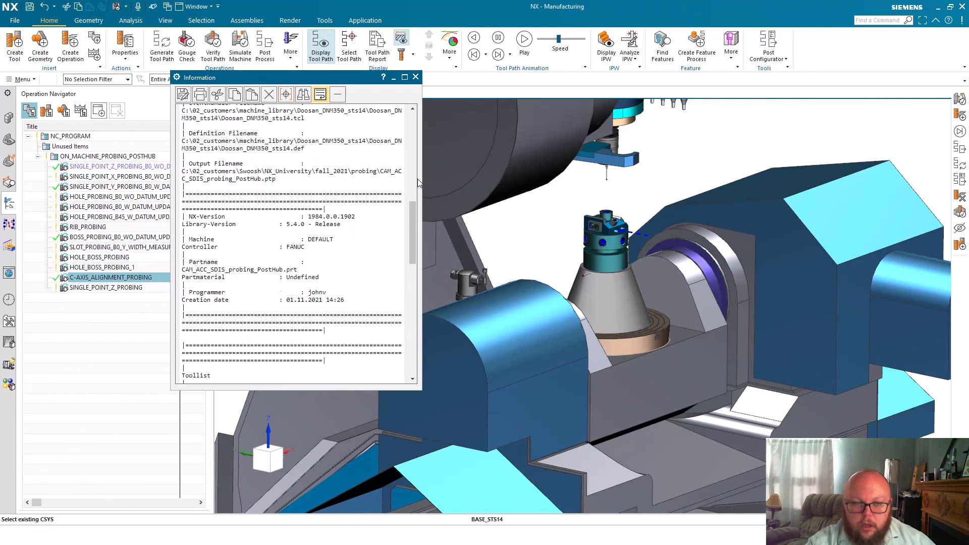
Examine the G65 P9818 probing line and the G68.2 and G53.1 plane-tilt lines in the posted C-axis alignment code
scroll(358, 310, "down", 2)
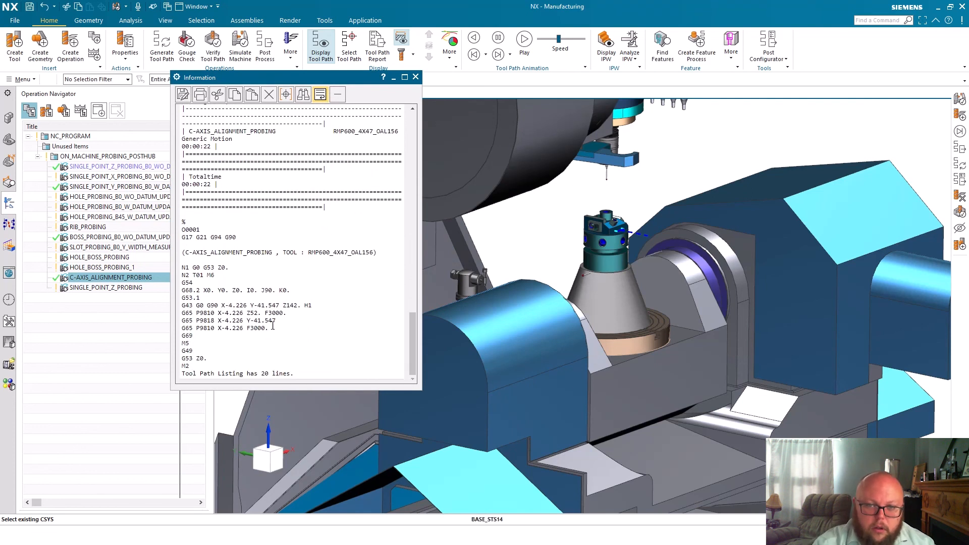
left_click_drag(279, 321, 172, 326)
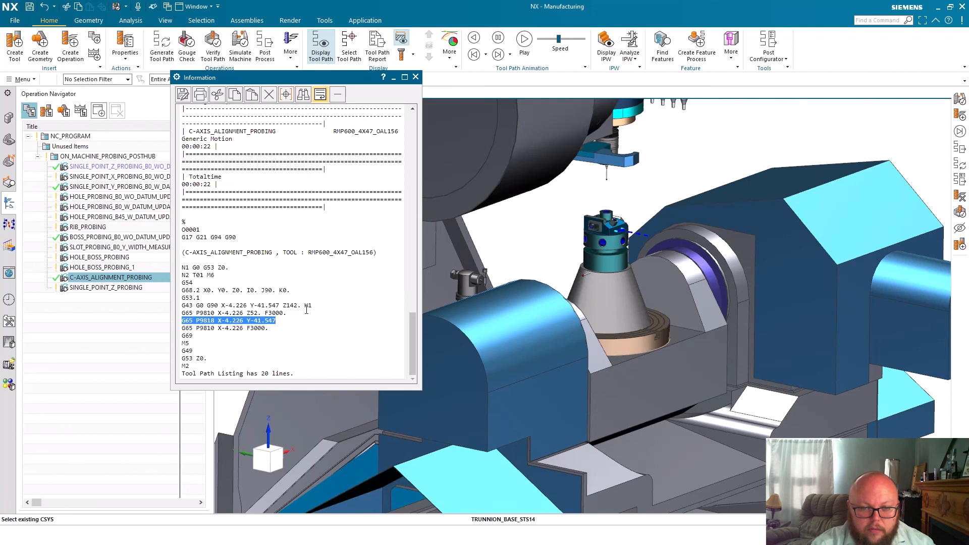
left_click_drag(209, 298, 181, 291)
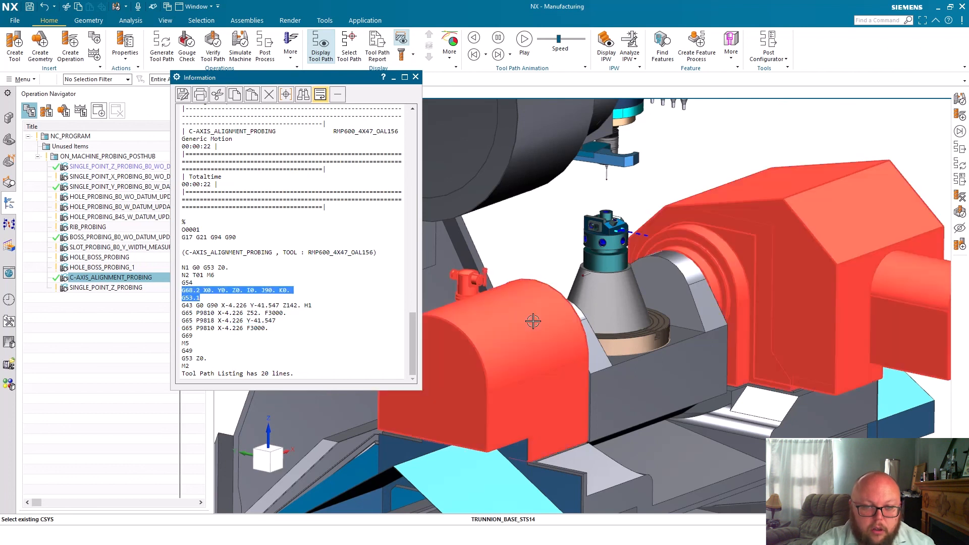